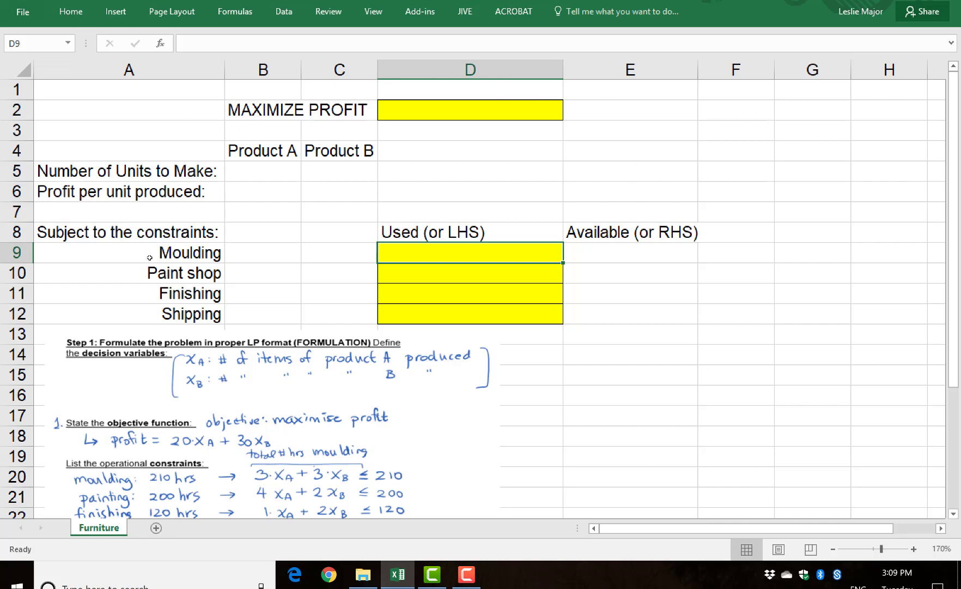
- Enter the label 'Objective function' in cell E2 beside the profit cell
click(658, 136)
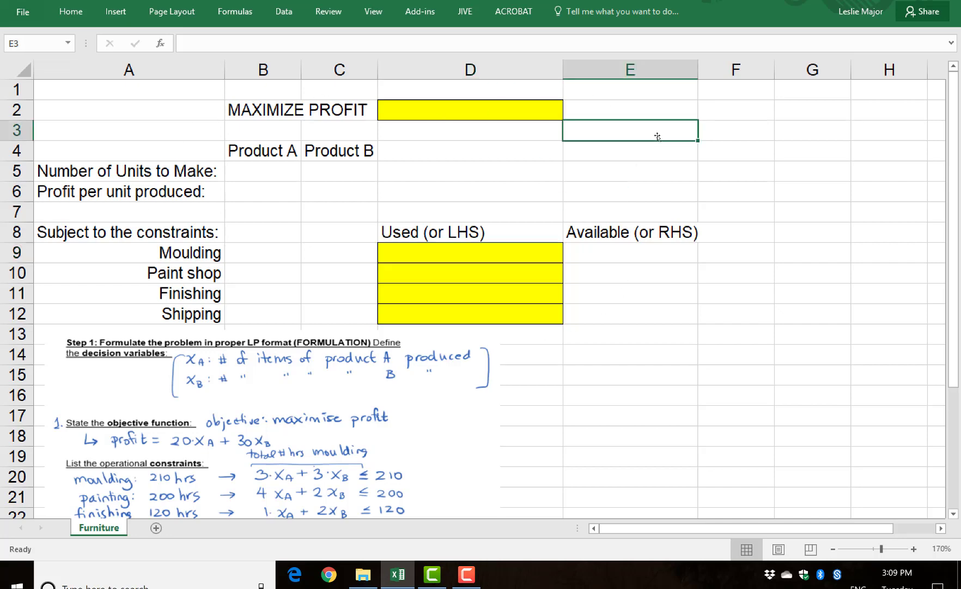
click(646, 109)
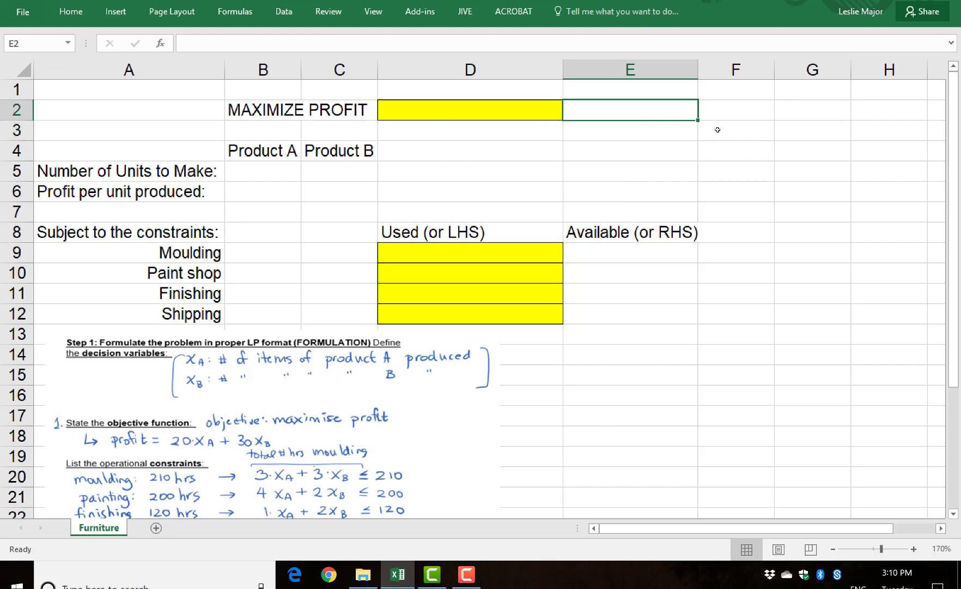
text(O)
text(e)
key(BackSpace)
text(bejec)
key(BackSpace)
key(BackSpace)
key(BackSpace)
key(BackSpace)
text(jective fundc)
key(BackSpace)
key(BackSpace)
text(ction)
drag(812, 172, 736, 150)
- Label the units-to-make row by typing 'variables' in cell D5
click(534, 111)
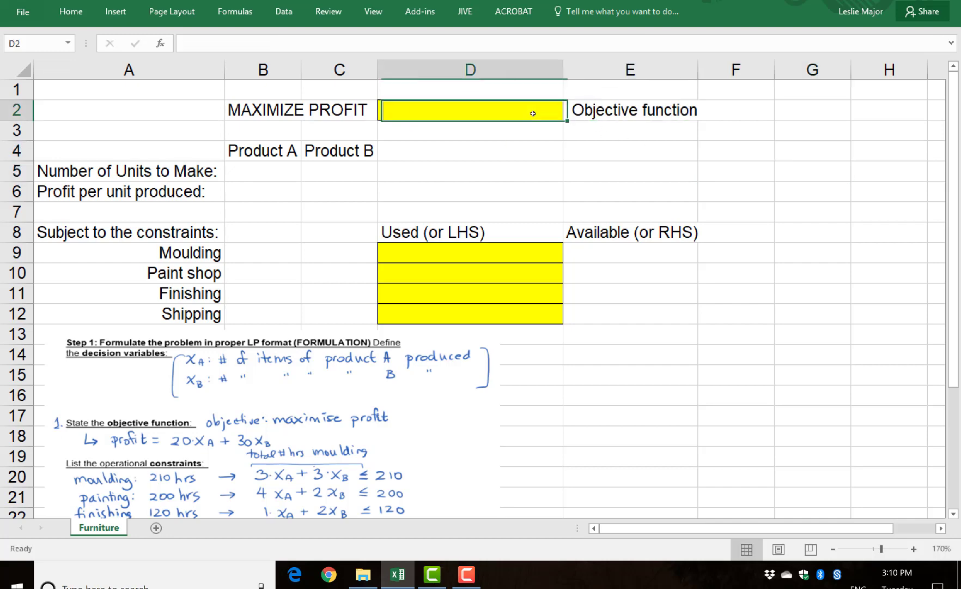
key(Down)
key(Down)
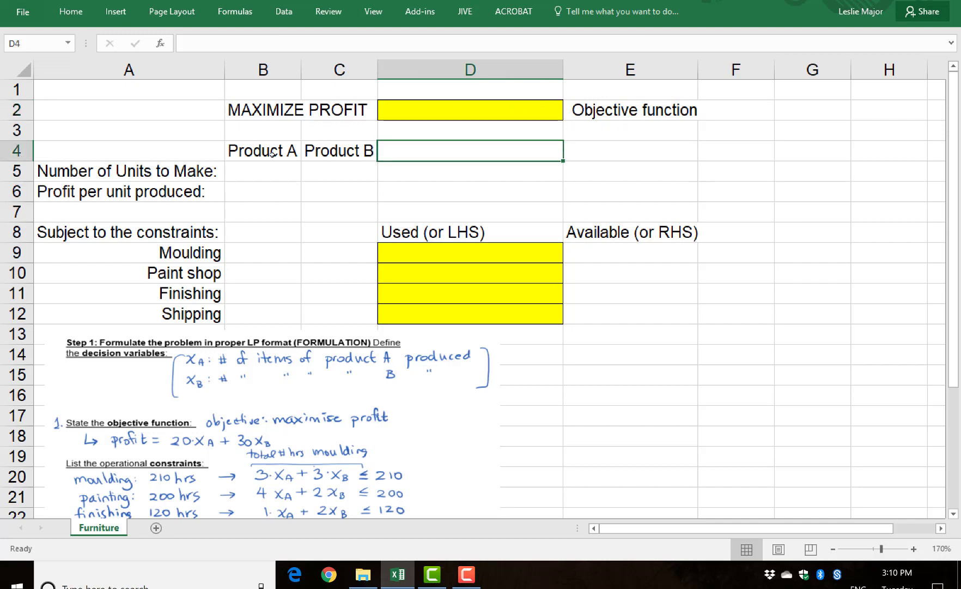
key(Left)
key(Left)
key(Right)
click(412, 156)
click(440, 170)
text(variables)
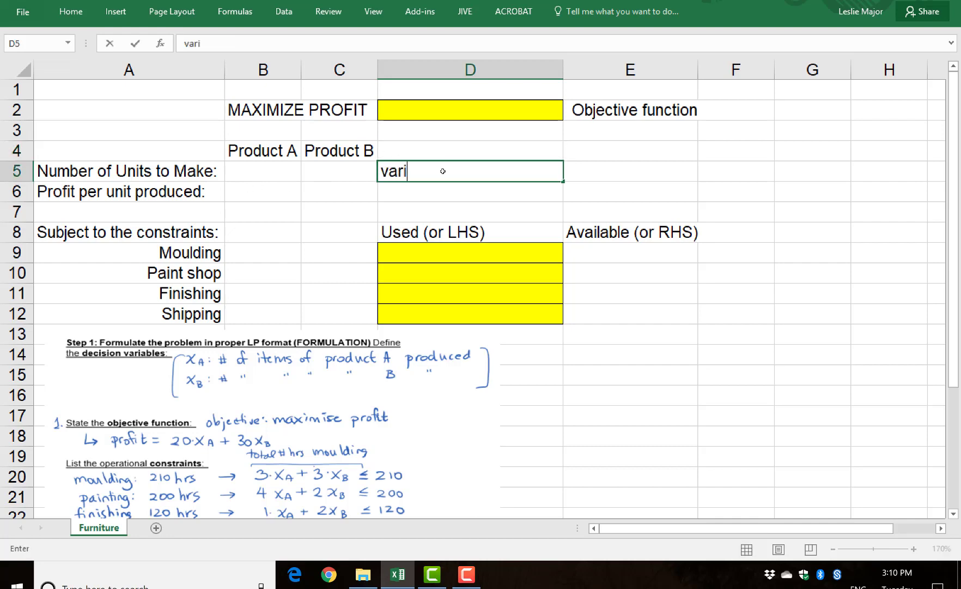
click(736, 192)
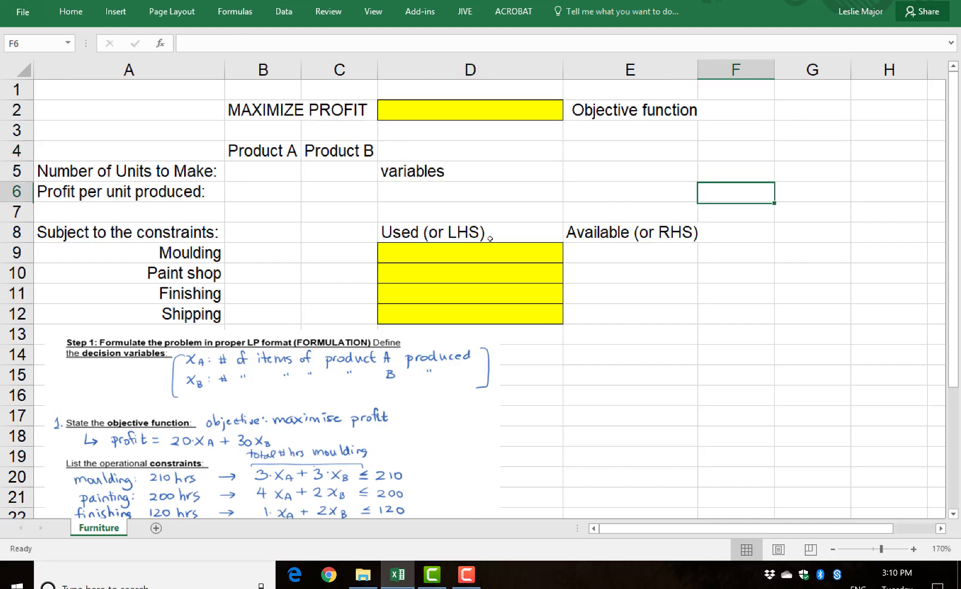
- Type 'amounts' into Product A's units cell B5
click(189, 224)
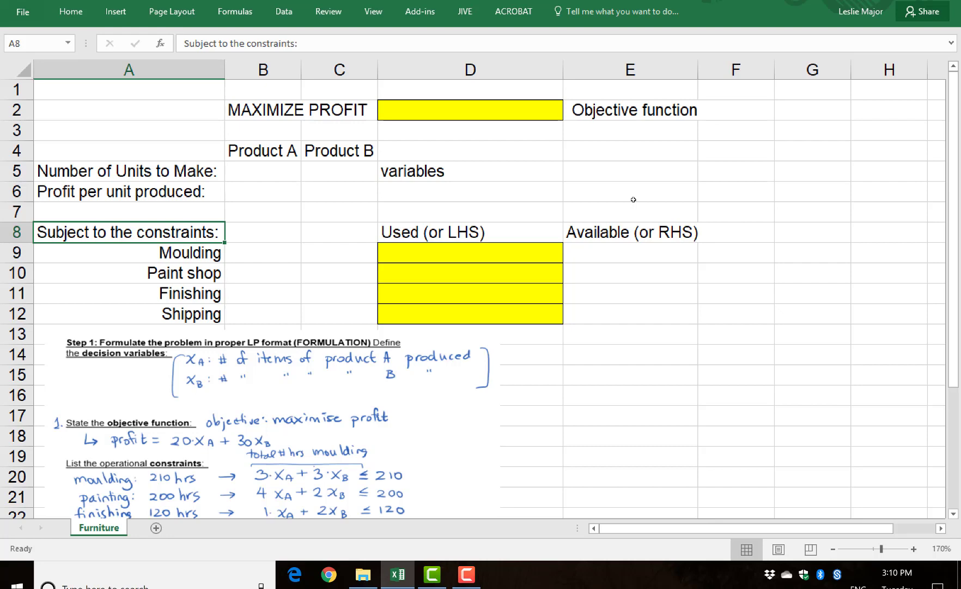
click(265, 173)
click(330, 174)
click(264, 167)
click(328, 175)
click(268, 172)
click(317, 172)
click(269, 174)
drag(323, 177, 284, 170)
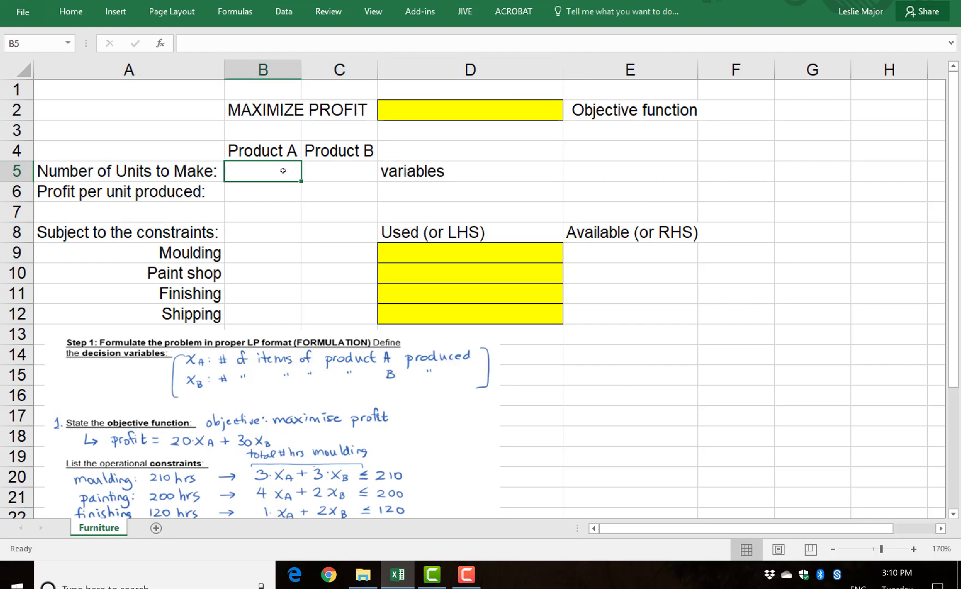
double_click(283, 171)
text(amounts)
key(Tab)
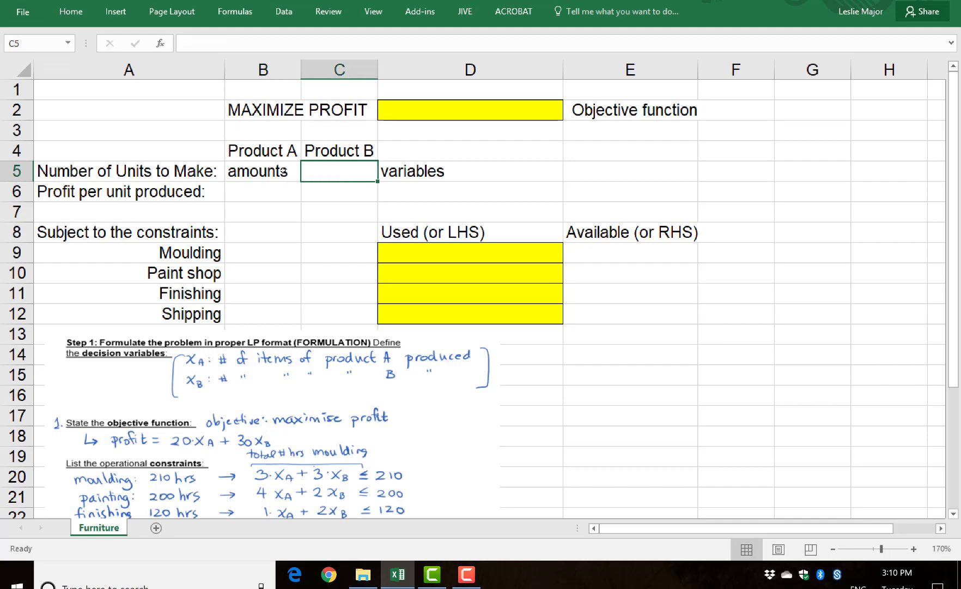
- Copy 'amounts' into C5, then clear both B5 and C5
click(283, 172)
key(ctrl+c)
key(Right)
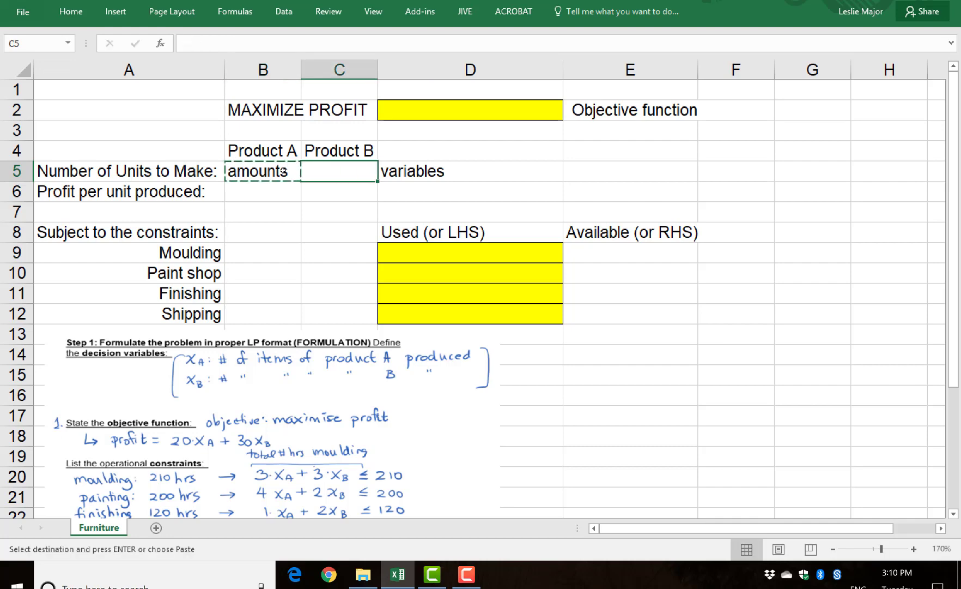
key(ctrl+v)
key(Left)
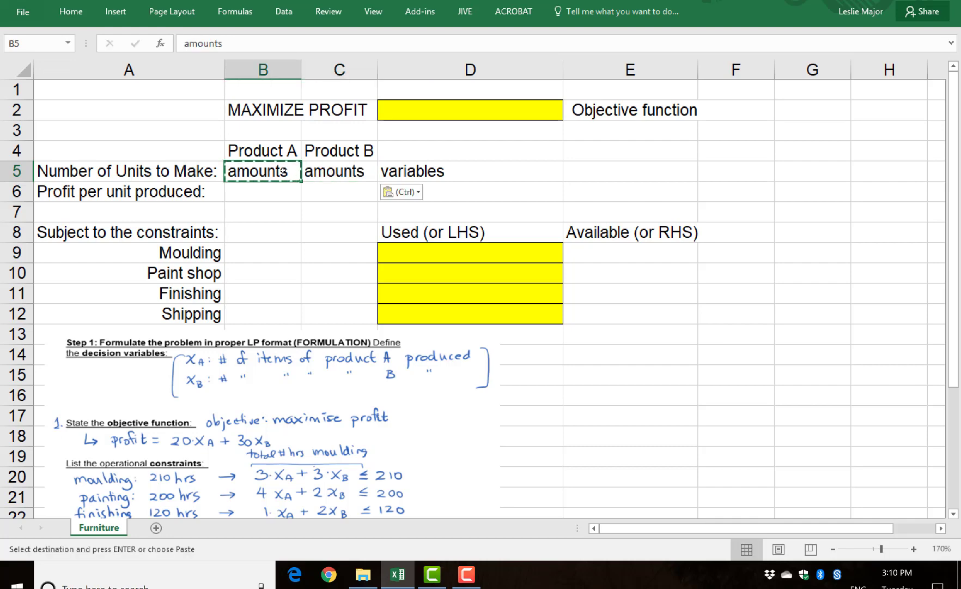
key(Delete)
key(Right)
key(Delete)
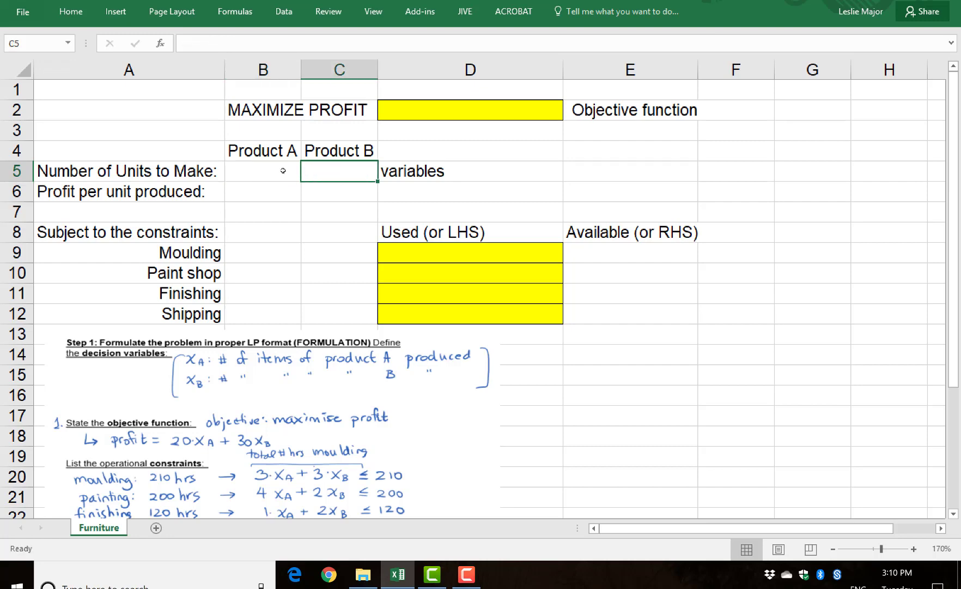
key(Left)
key(Down)
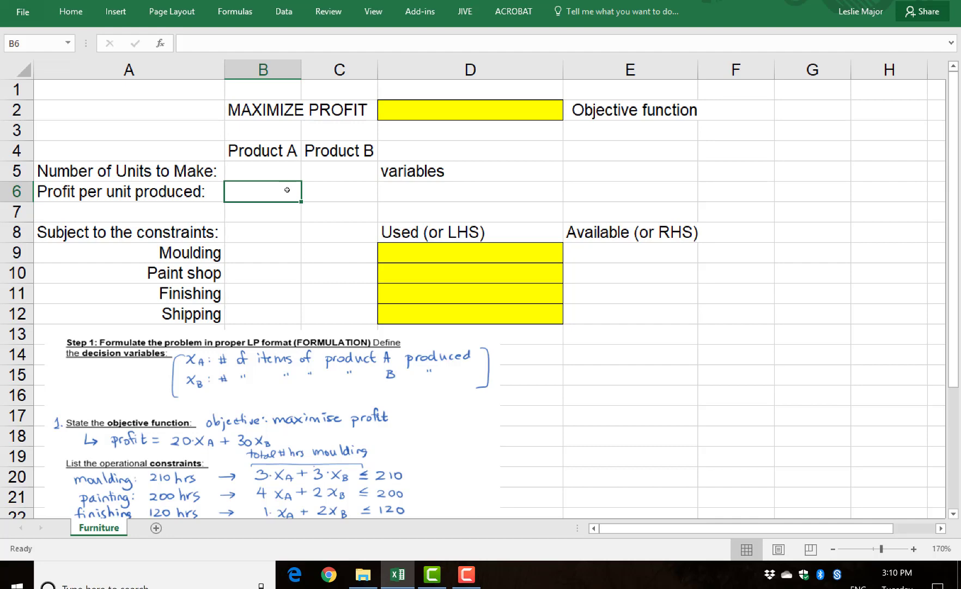
- Enter profits per unit of 20 for Product A and 30 for Product B
text(20)
click(330, 188)
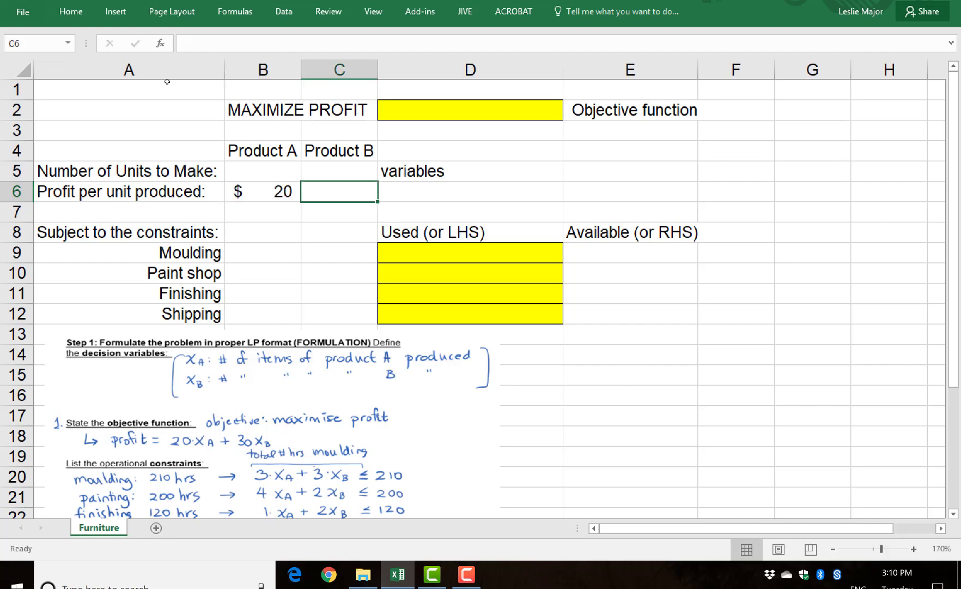
text(30)
click(723, 176)
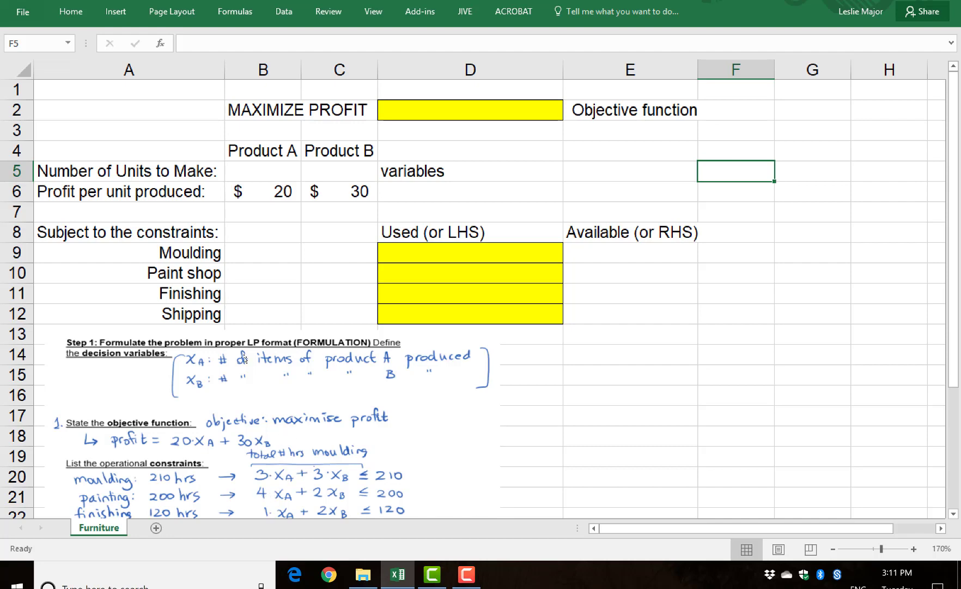
- Fill the Available column E9:E12 with 210, 200, 120 and 40
click(603, 270)
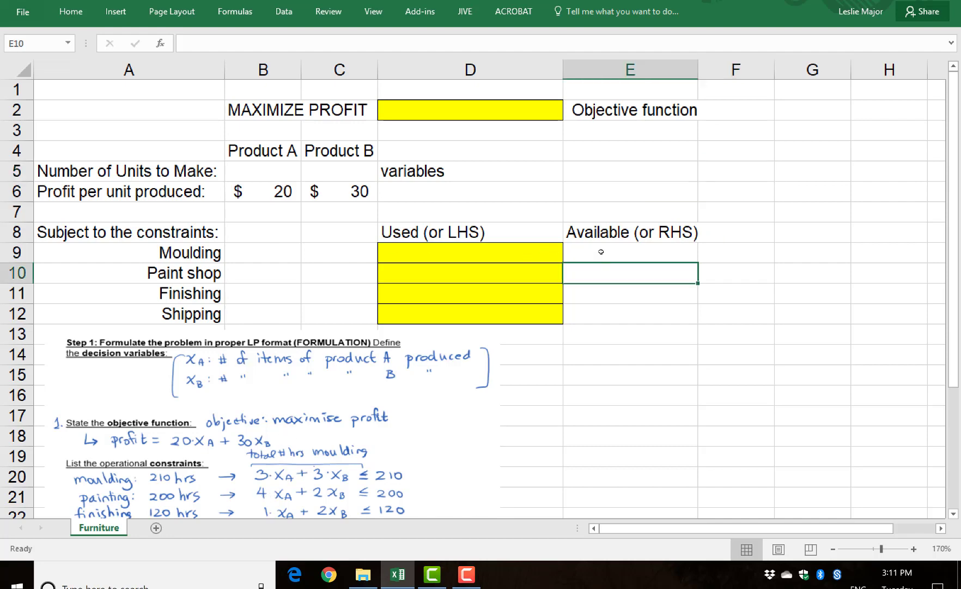
click(600, 252)
text(210)
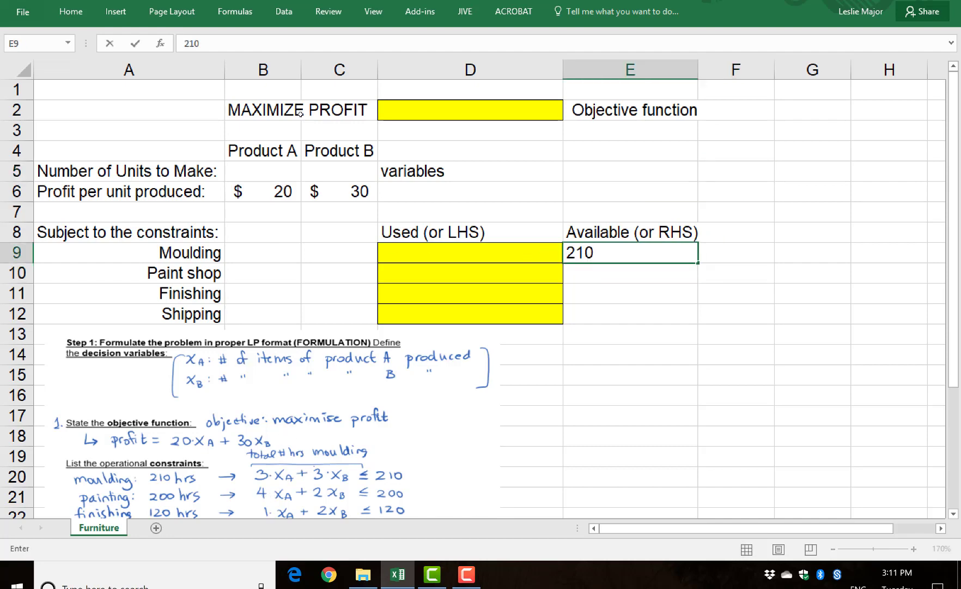
click(636, 272)
double_click(632, 281)
text(200)
key(Return)
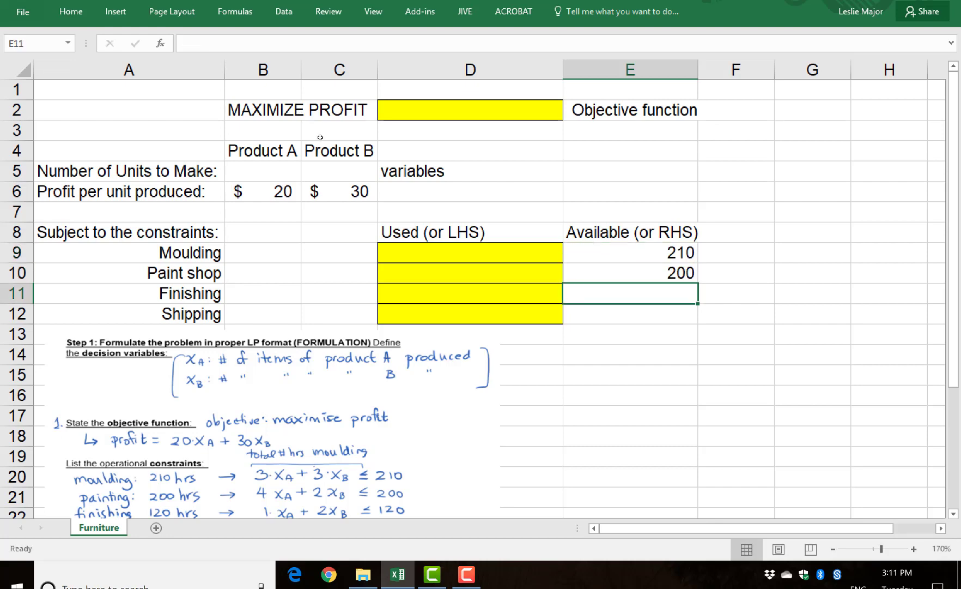
text(120)
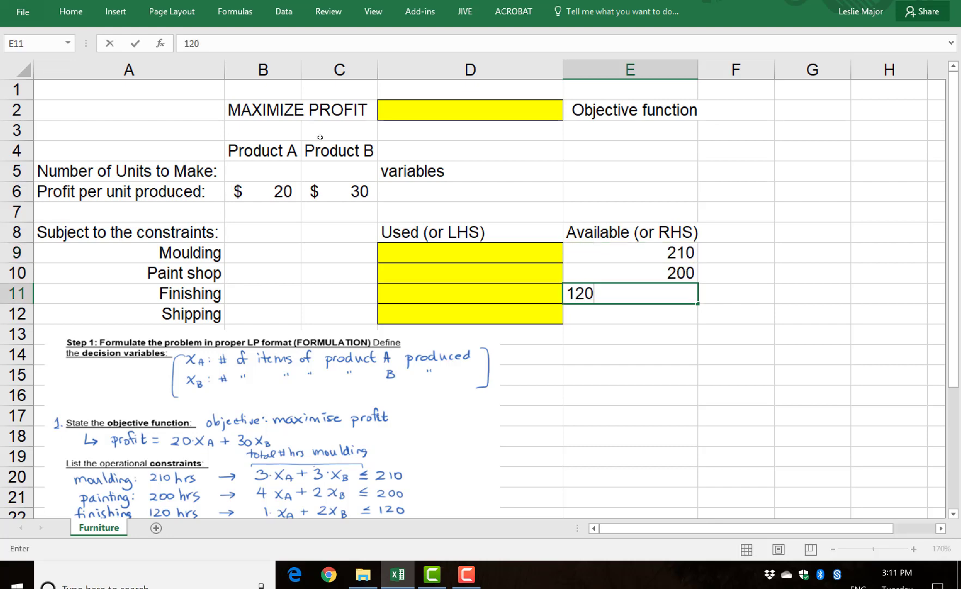
click(654, 349)
click(646, 318)
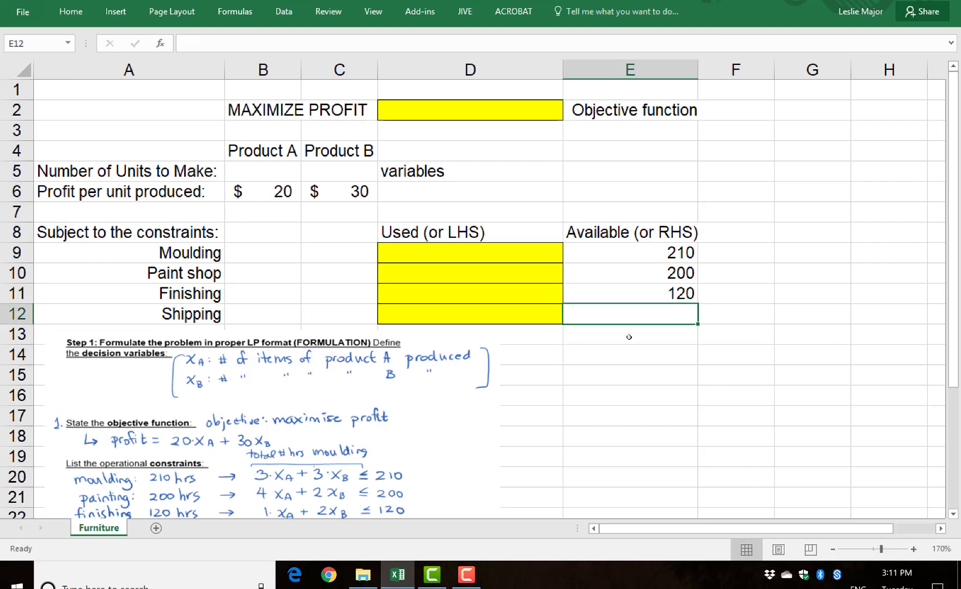
text(40)
drag(784, 294, 783, 307)
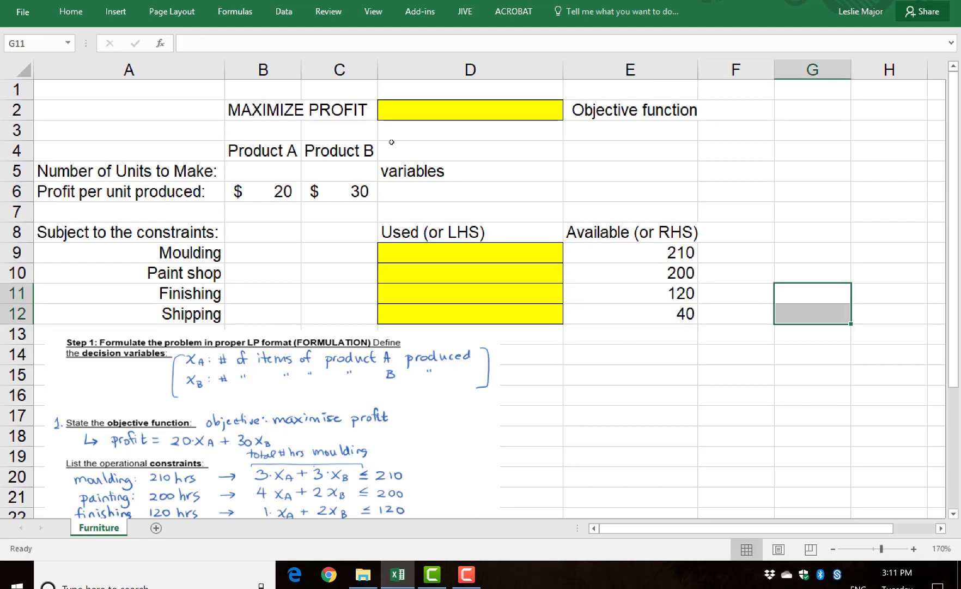
click(684, 318)
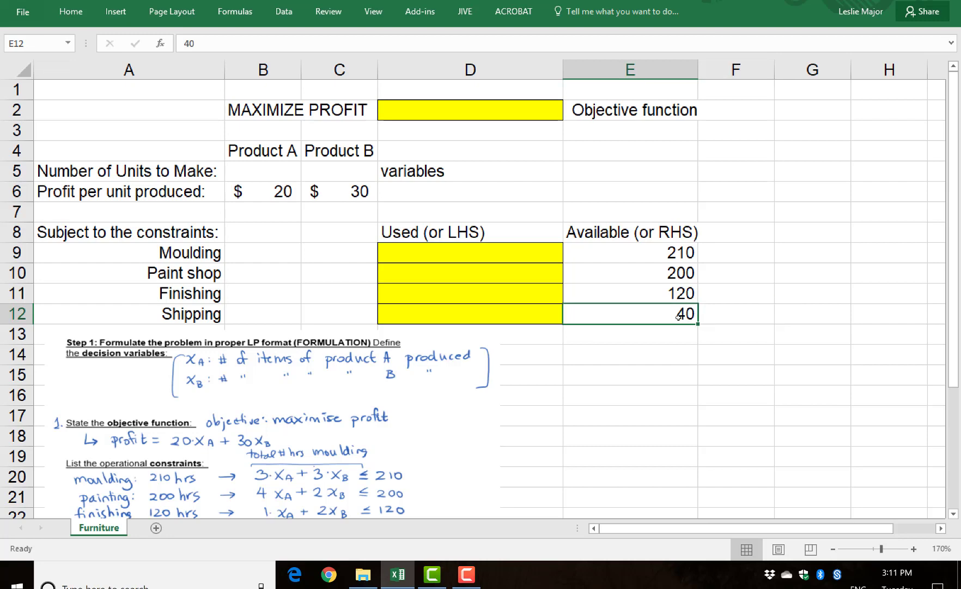
- Enter Product A's coefficients 3, 4 and 1 down B9:B11
click(756, 216)
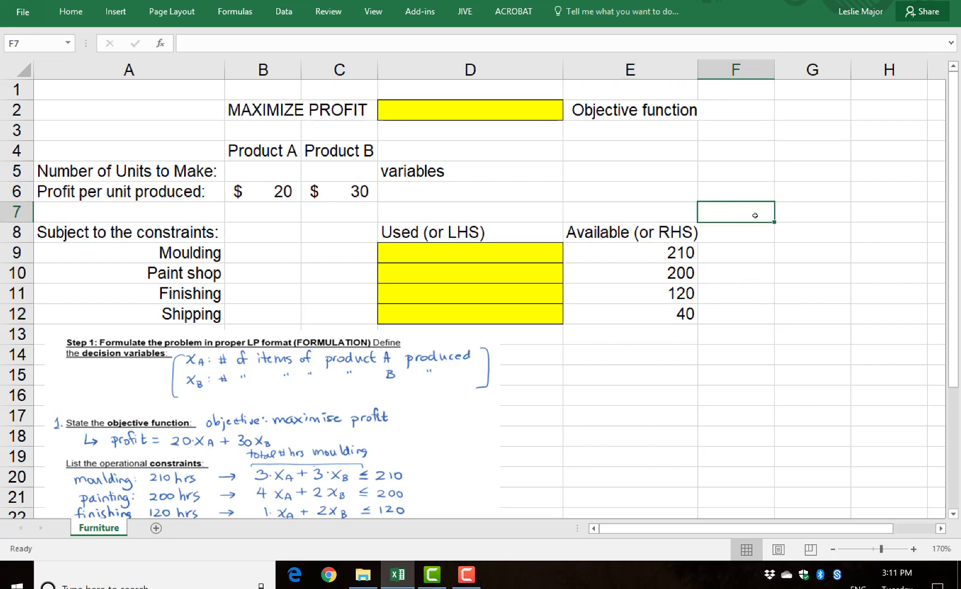
click(252, 255)
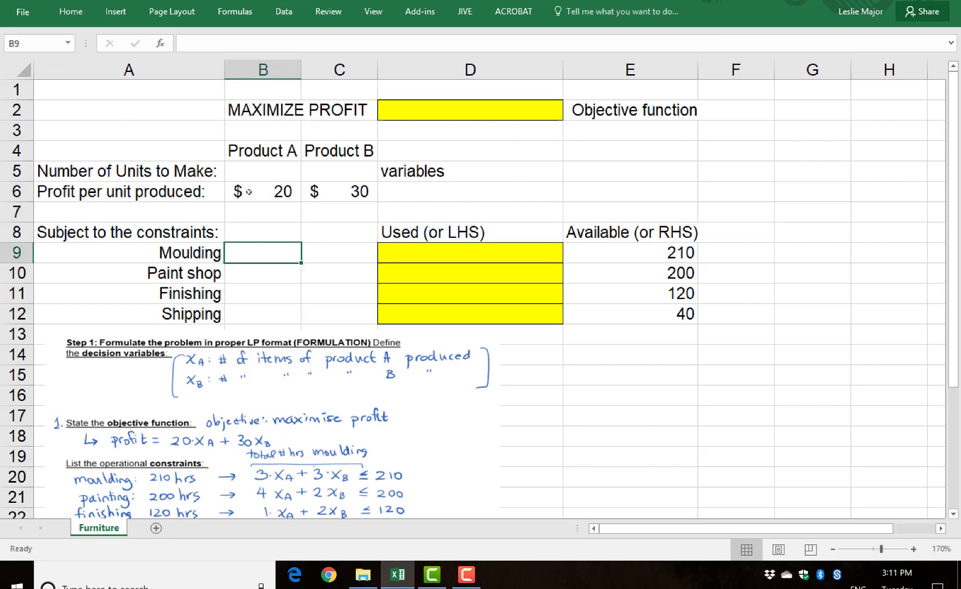
drag(264, 257, 257, 315)
click(253, 251)
drag(255, 262, 254, 254)
text(3)
key(Return)
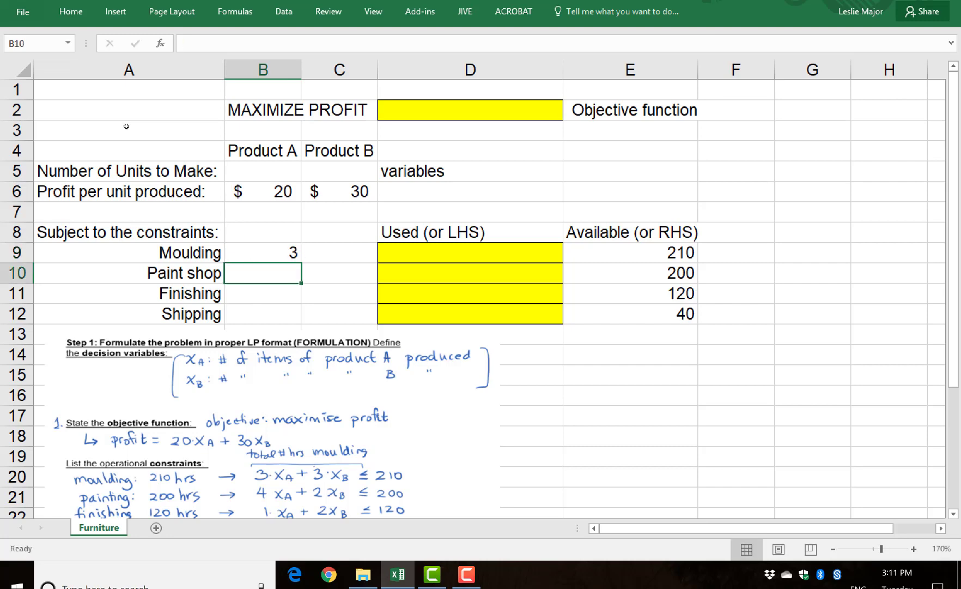
text(4)
key(Return)
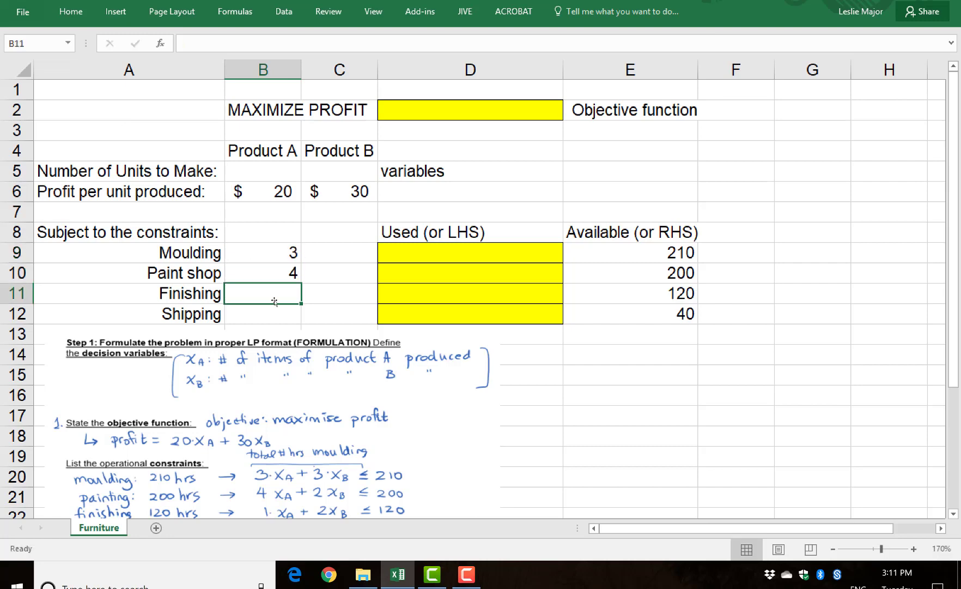
text(1)
key(Return)
- Enter Product B's coefficients 3, 2 and 2 down C9:C11
click(342, 255)
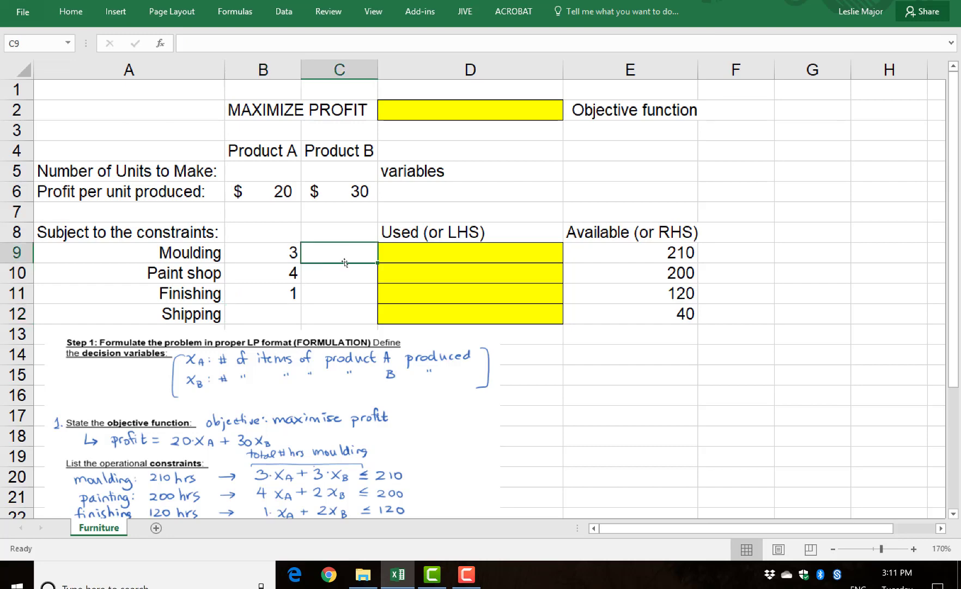
text(3)
key(Return)
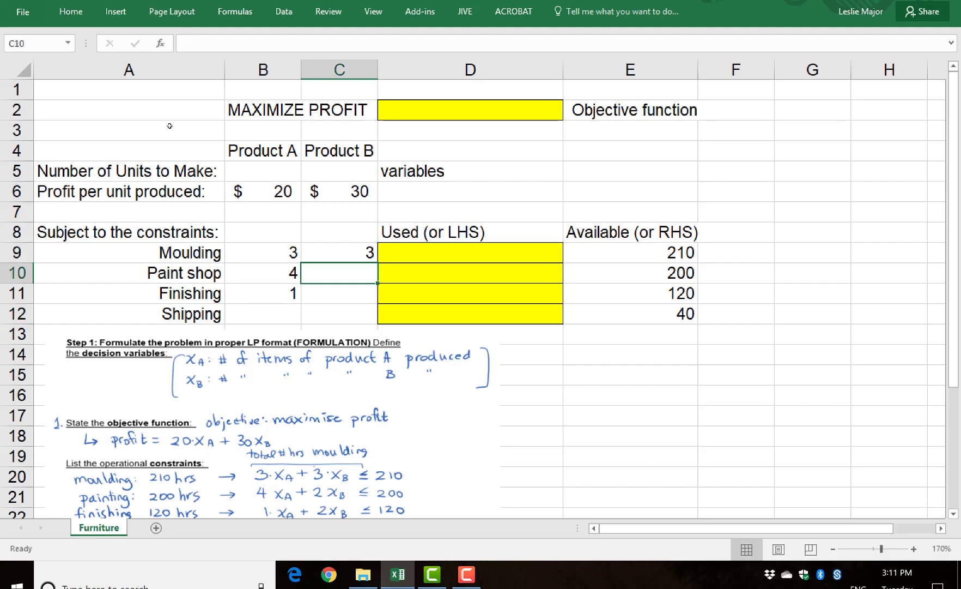
text(2)
key(Return)
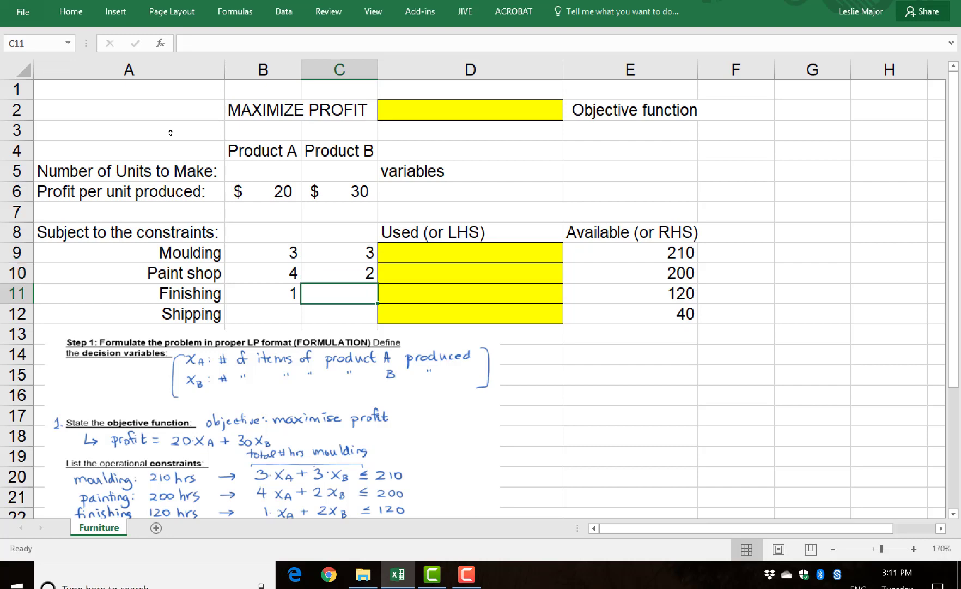
text(2)
click(622, 397)
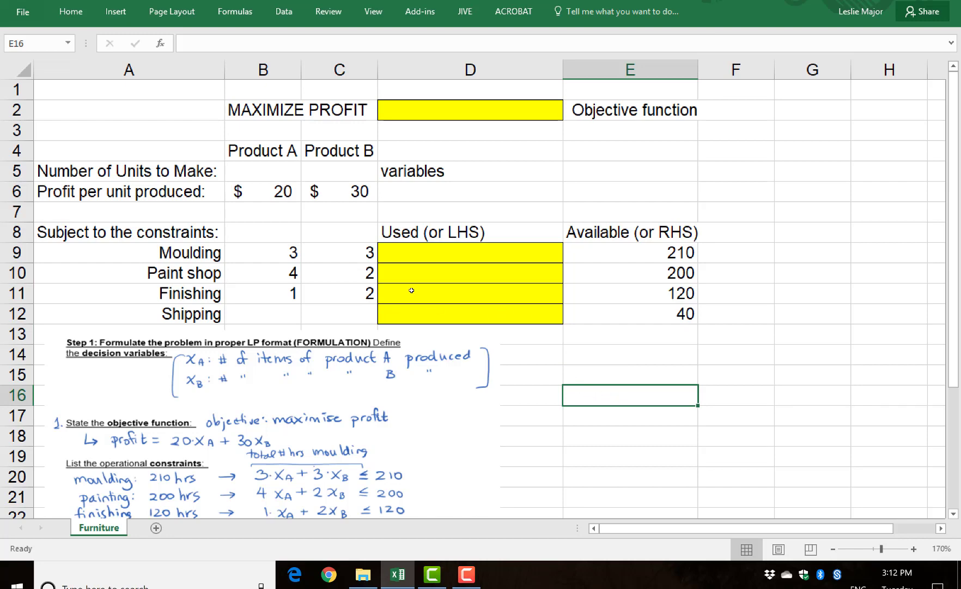
- Build the Moulding usage formula =B9*B5+C9*C5 in cell D9
click(414, 252)
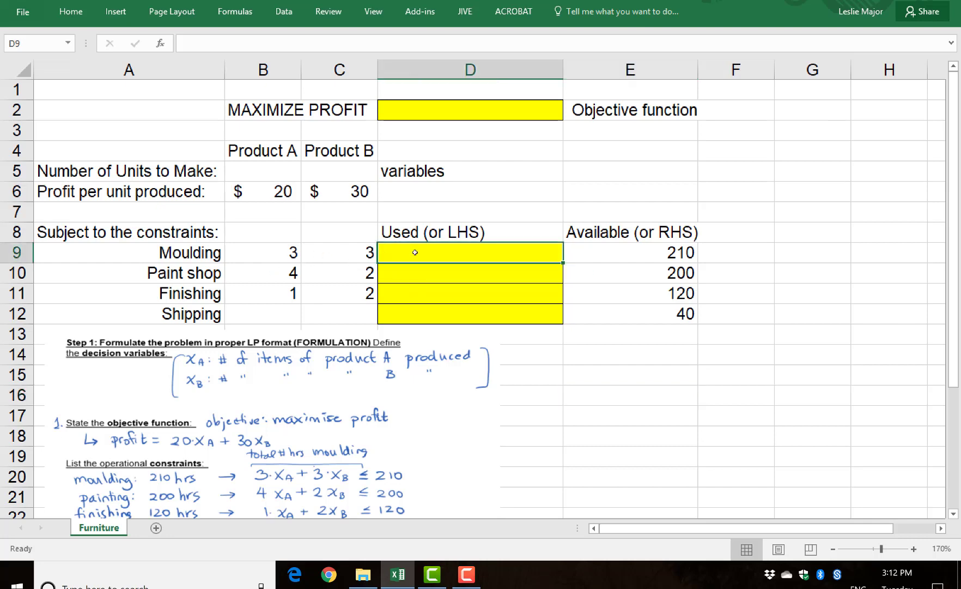
text(=)
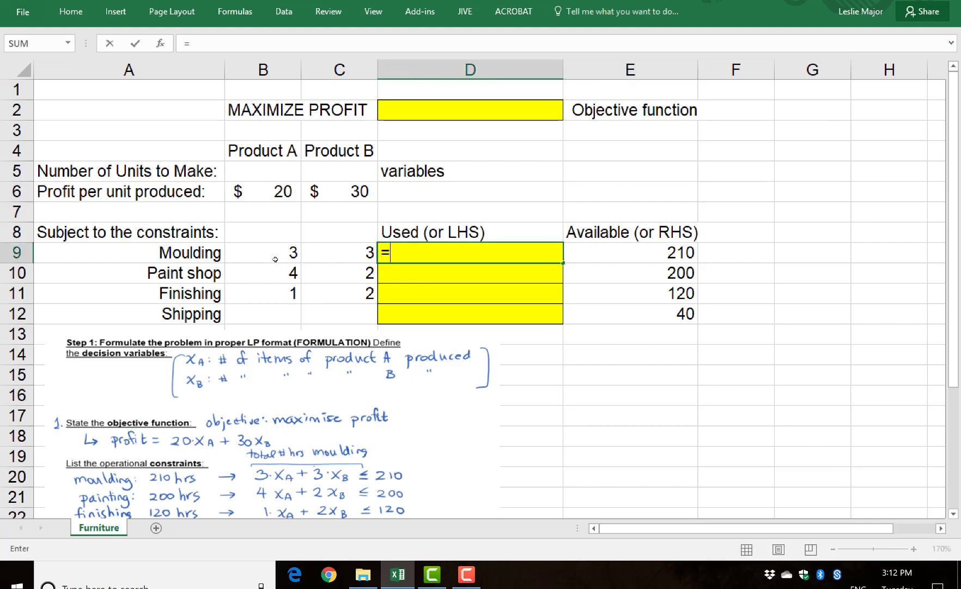
click(293, 251)
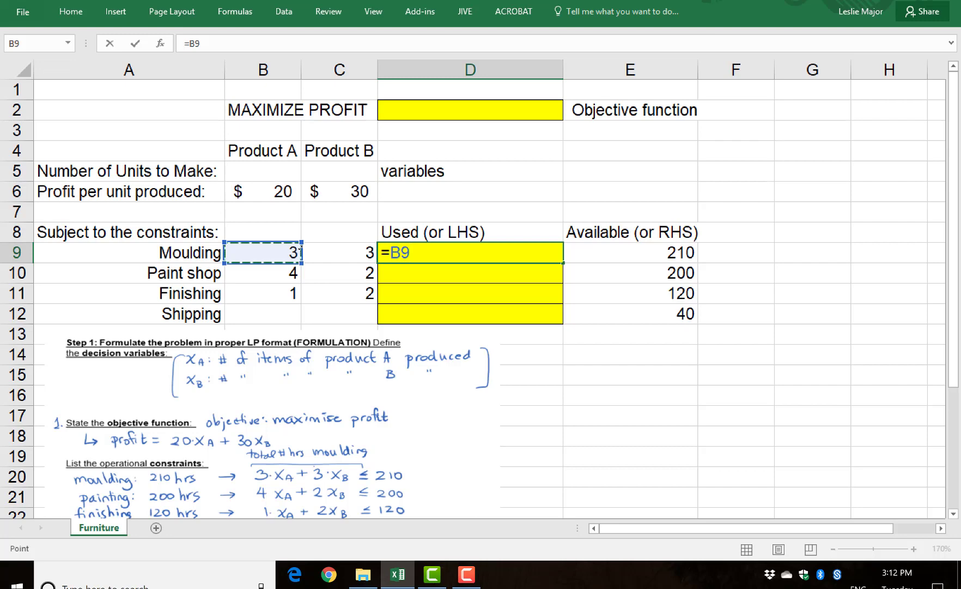
text(*)
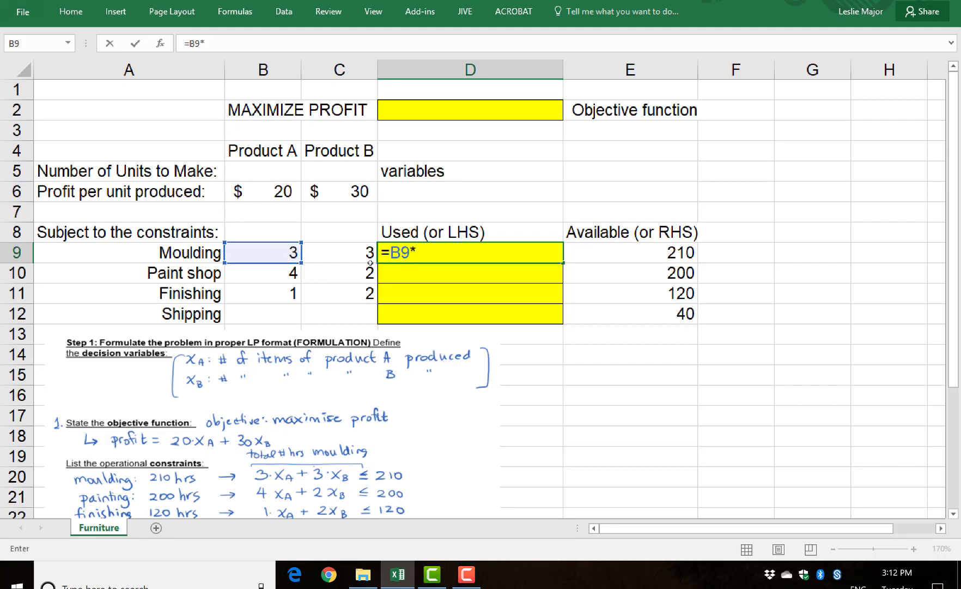
click(275, 177)
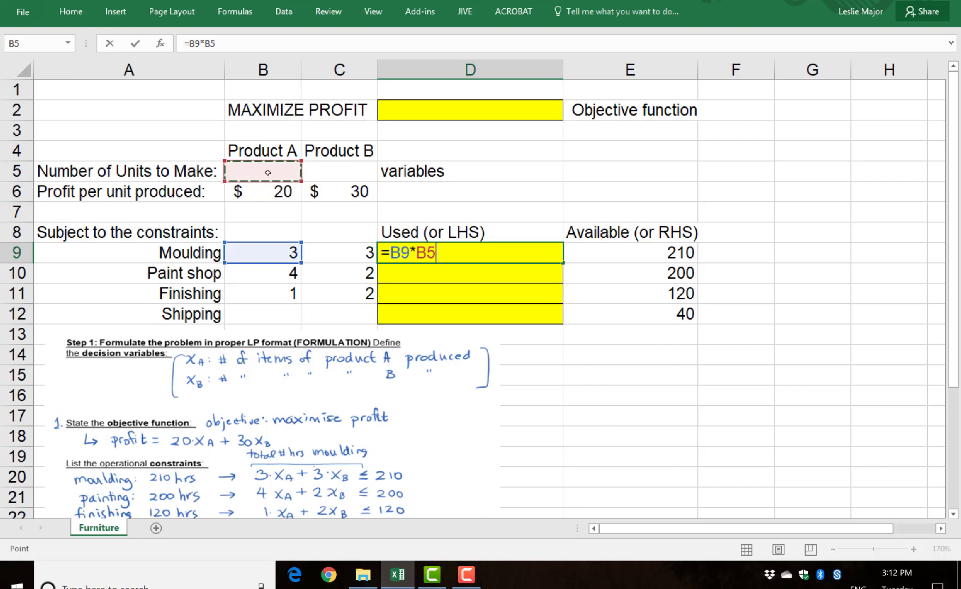
text(+)
click(353, 248)
text(*)
click(339, 171)
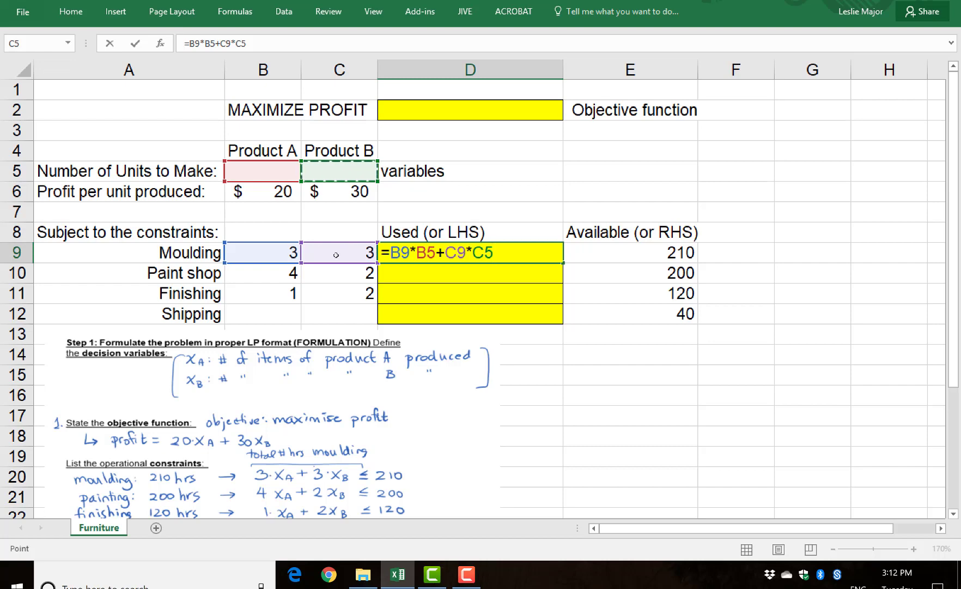
- Make the units references absolute, giving =B9*$B$5+C9*$C$5, and confirm
click(427, 253)
text($)
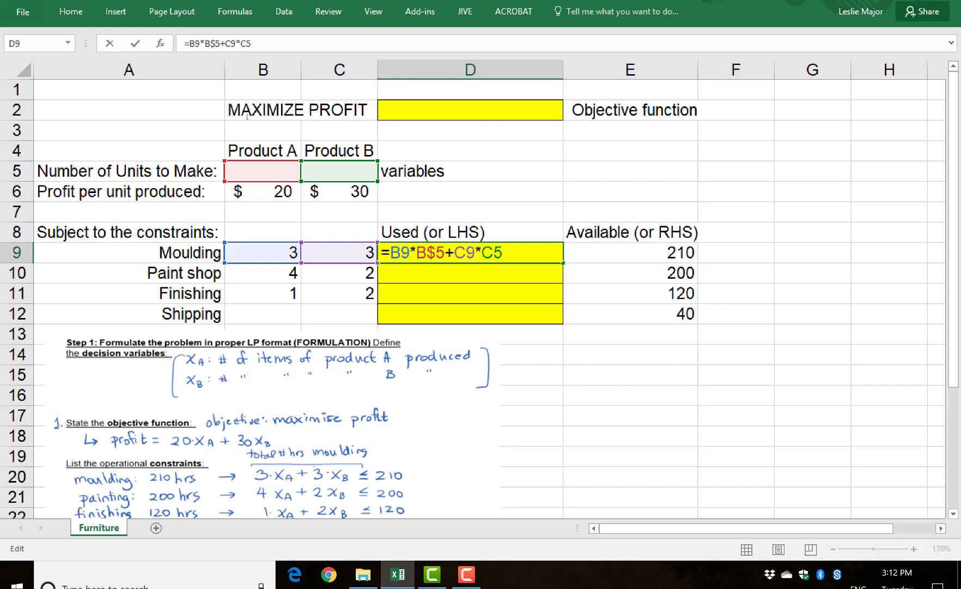
click(493, 255)
text($)
text($B)
text($C$)
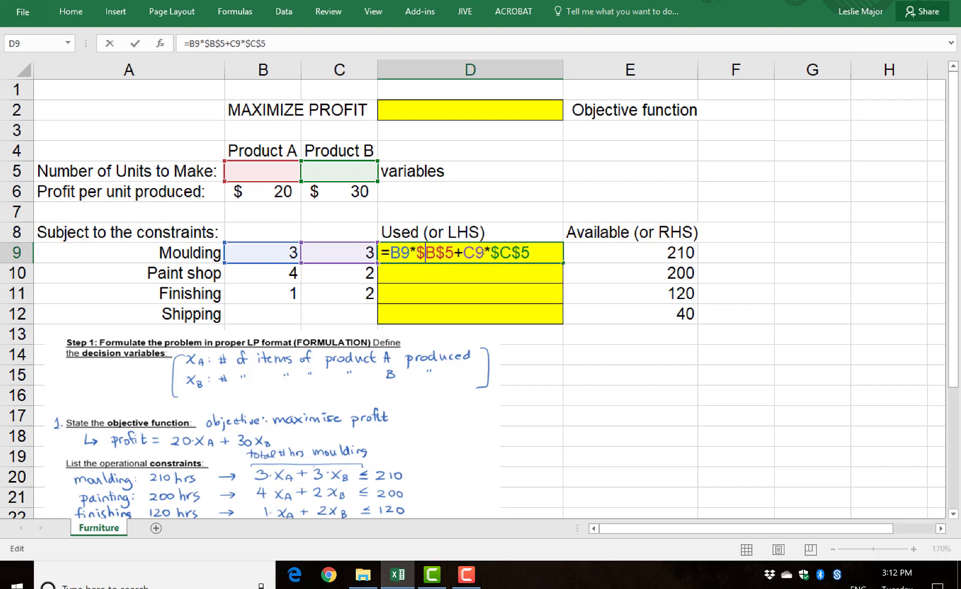
key(ctrl+Return)
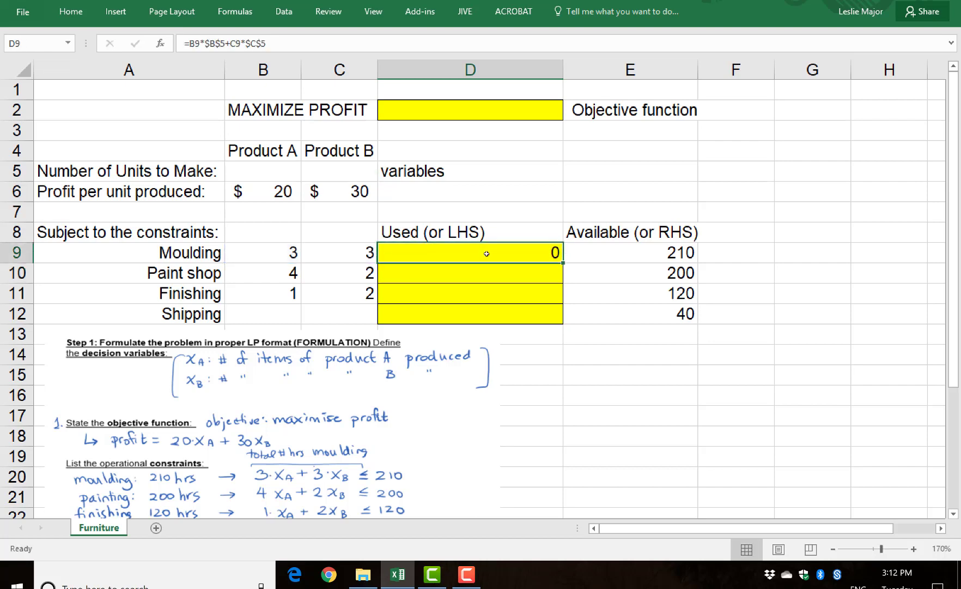
- Fill the formula down to D11 and check the Paint shop and Finishing formulas
drag(563, 269, 561, 297)
double_click(500, 253)
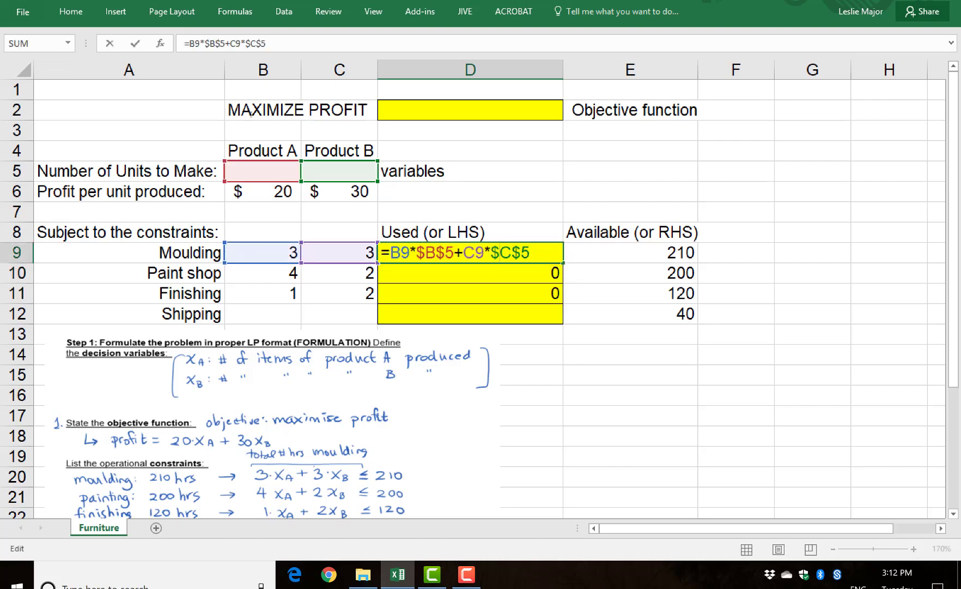
click(510, 274)
double_click(500, 272)
click(479, 289)
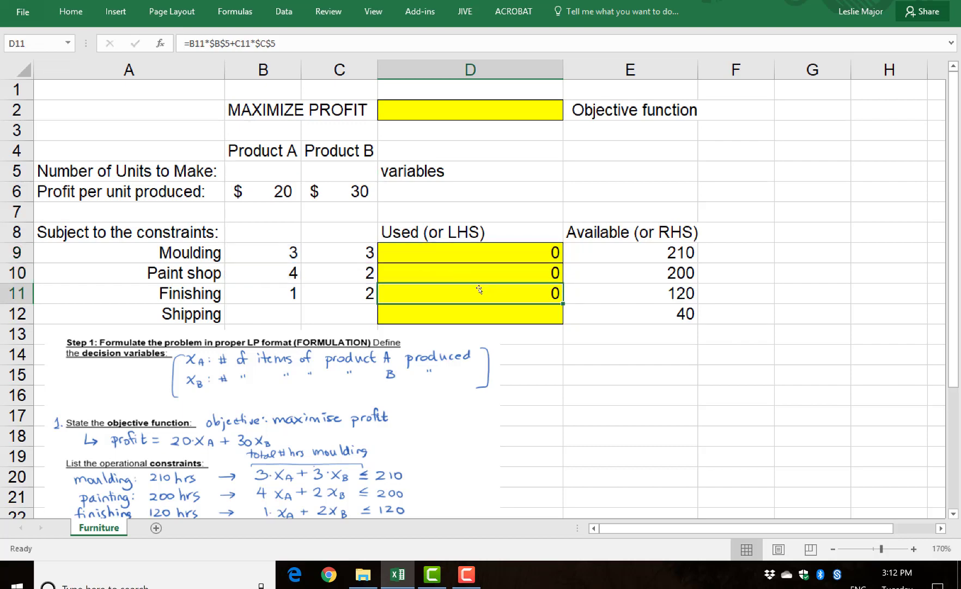
key(Up)
key(Up)
key(Up)
click(418, 298)
double_click(445, 293)
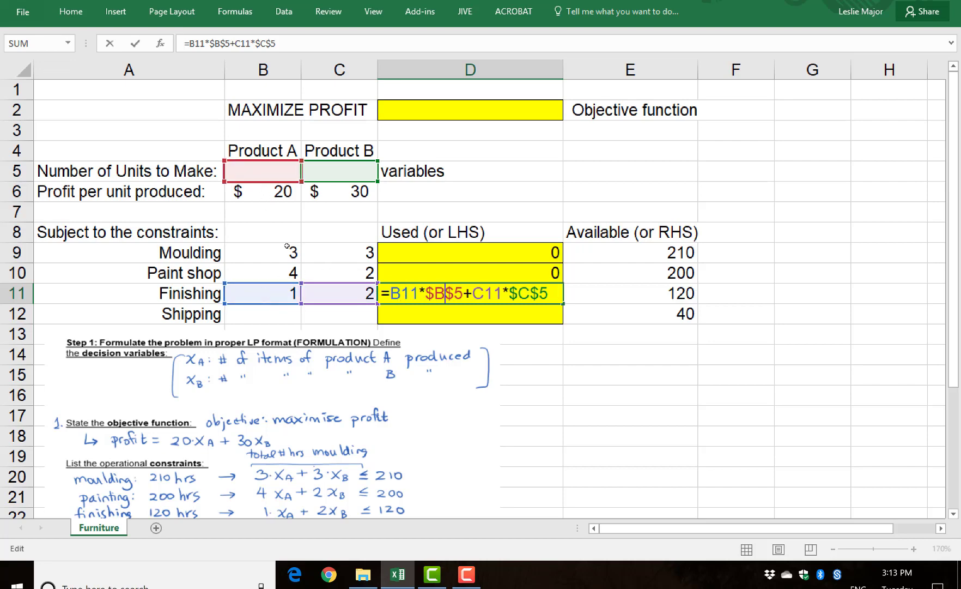
key(Return)
drag(418, 250, 438, 292)
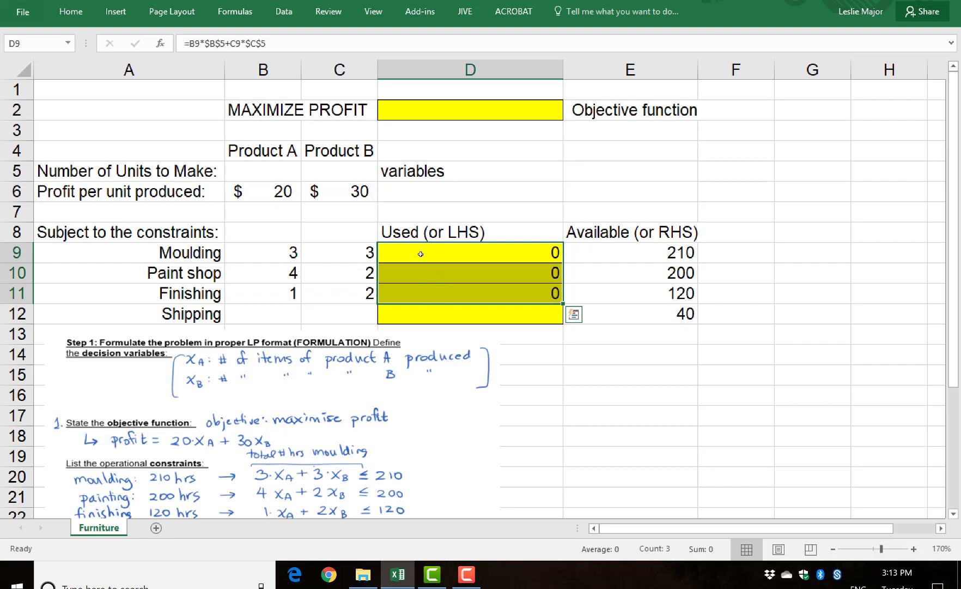
click(280, 174)
click(335, 177)
click(281, 173)
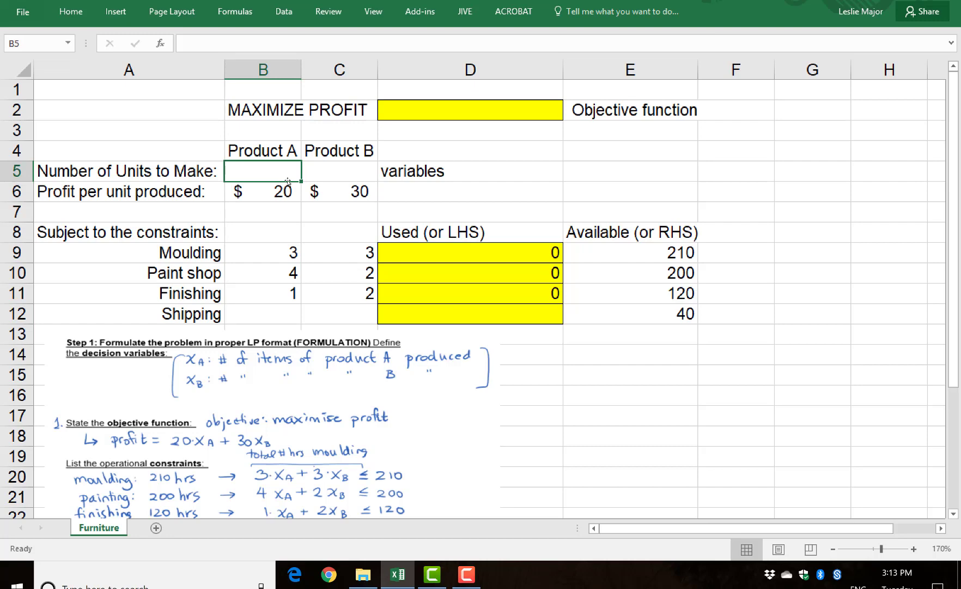
text(20)
key(Tab)
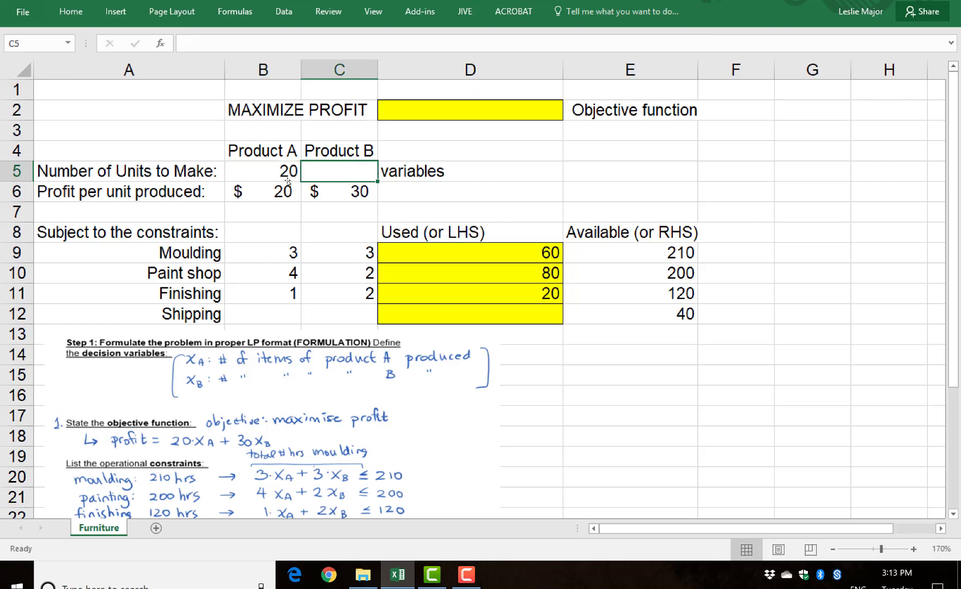
text(50)
key(Tab)
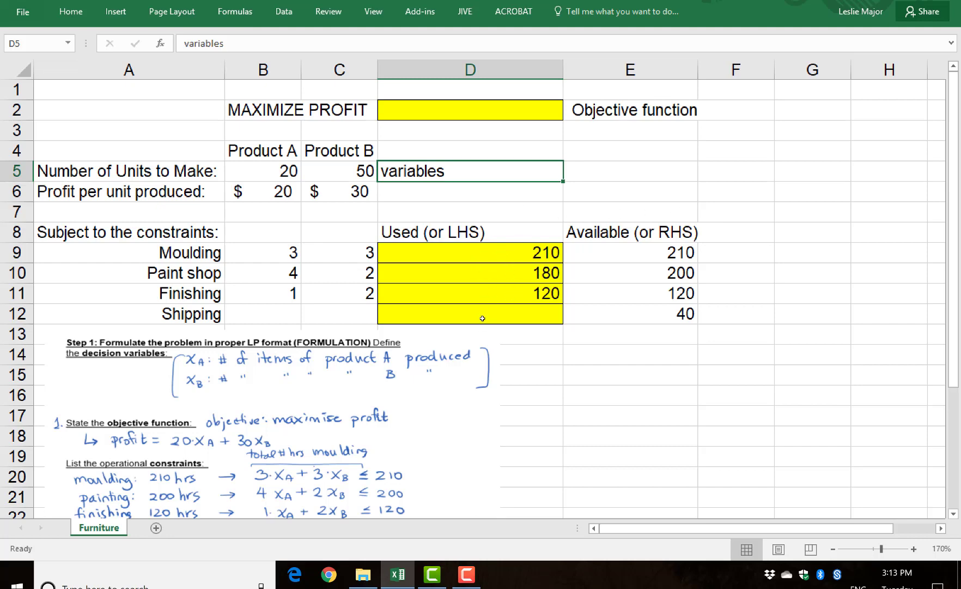
click(293, 171)
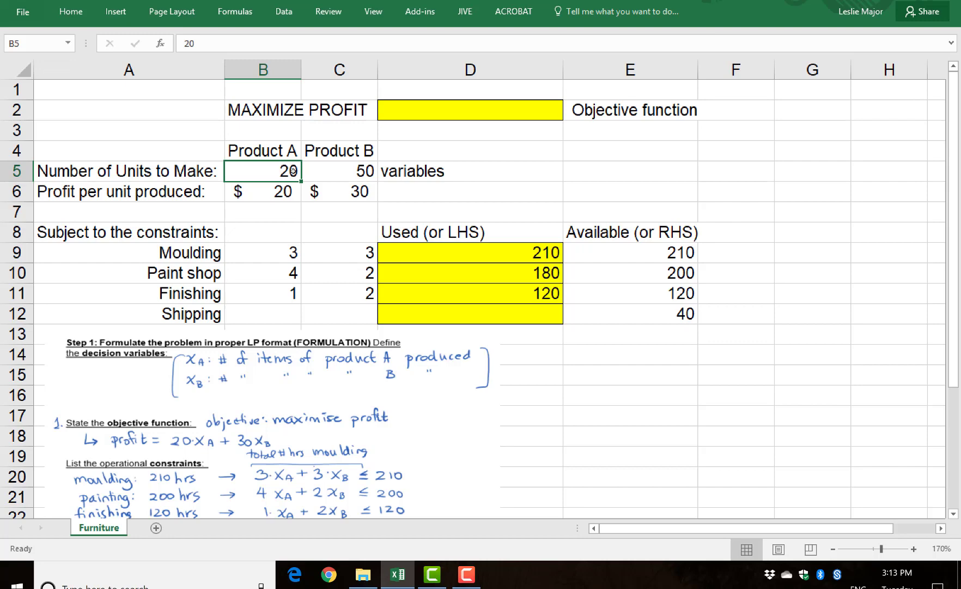
key(Delete)
key(Tab)
key(Delete)
key(Tab)
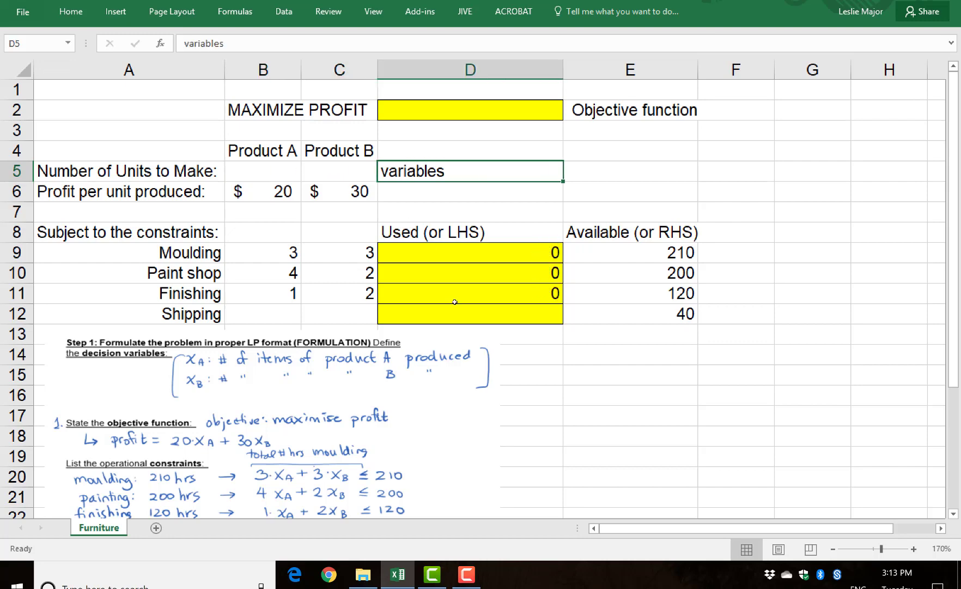
- Enter =B6*B5+C6*C5 in the MAXIMIZE PROFIT cell D2
click(412, 119)
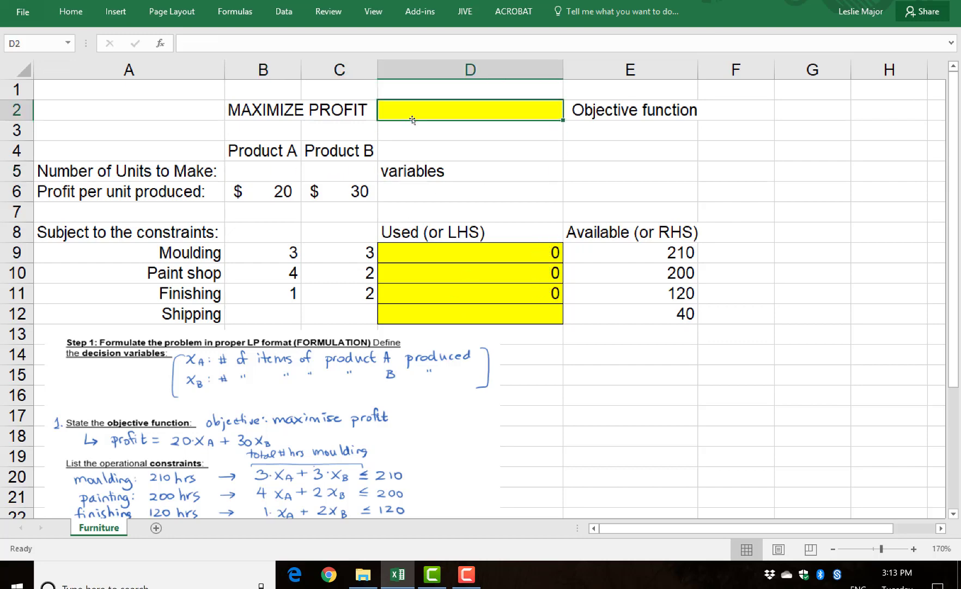
text(=)
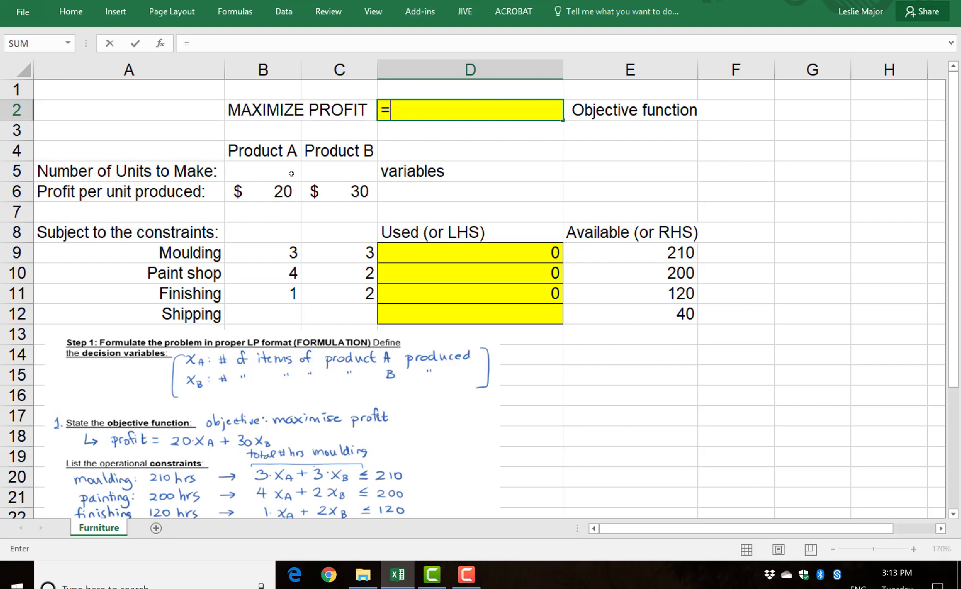
click(278, 194)
text(*)
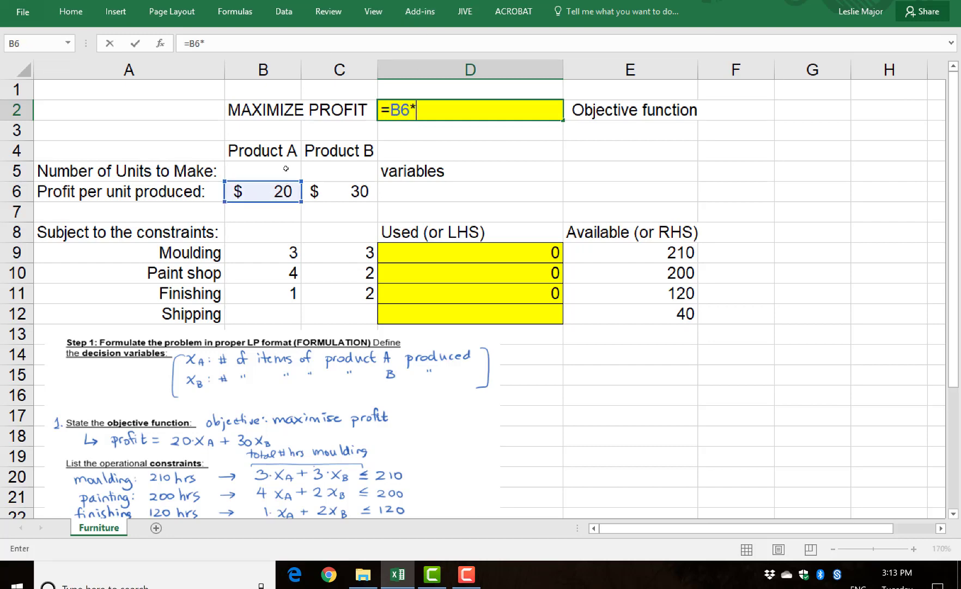
click(286, 168)
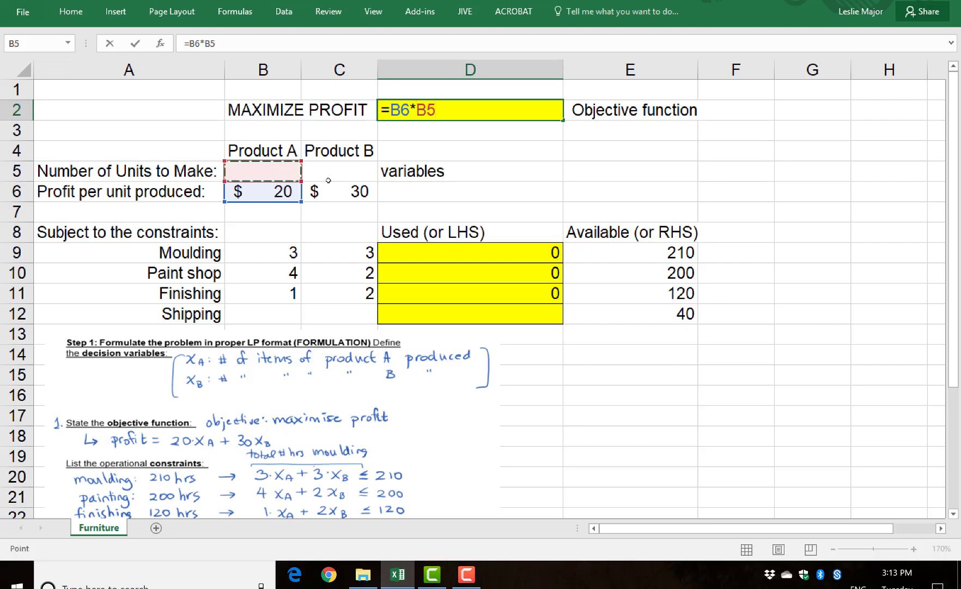
text(+)
click(331, 192)
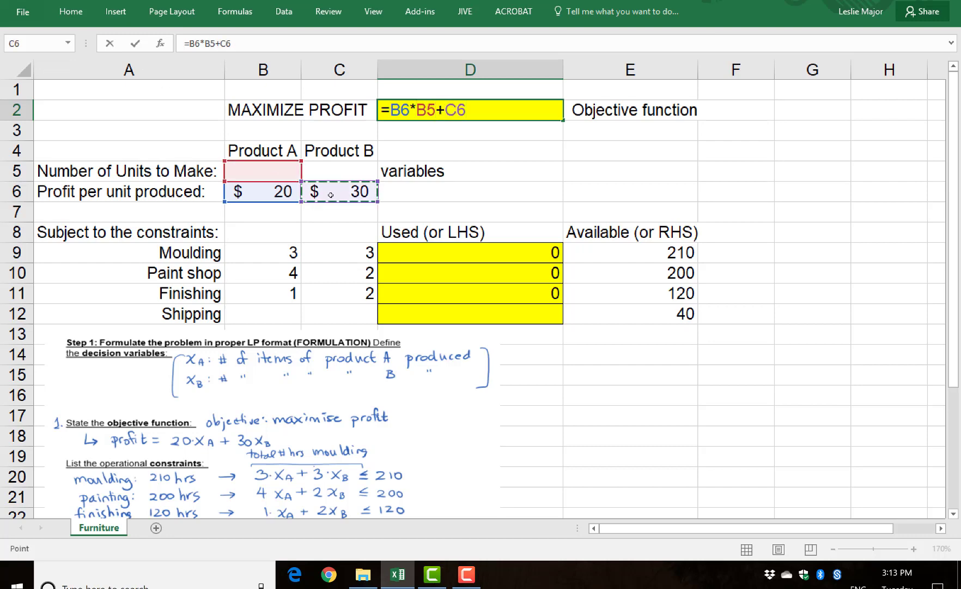
text(*)
click(336, 170)
key(ctrl+Return)
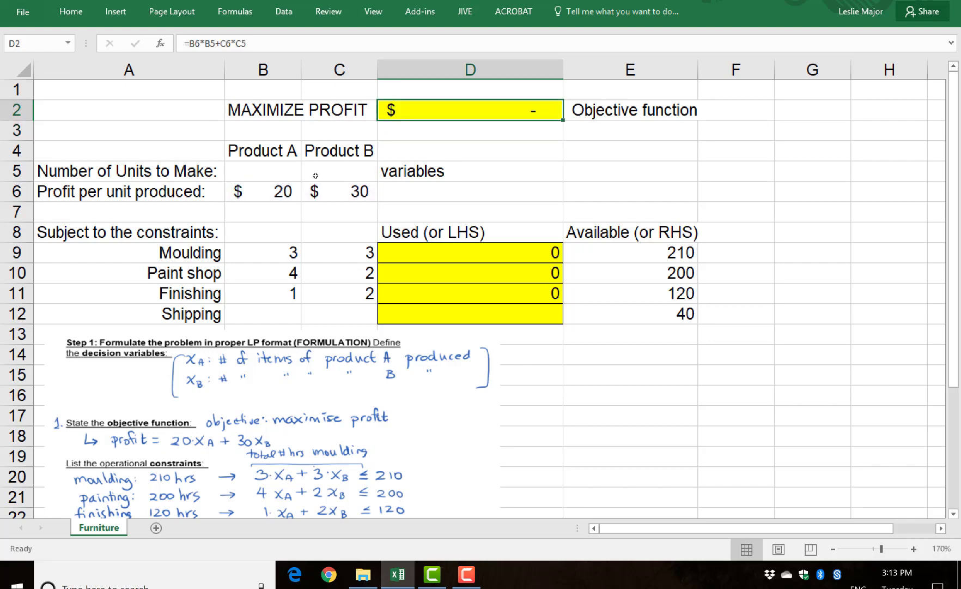
click(273, 171)
text(20)
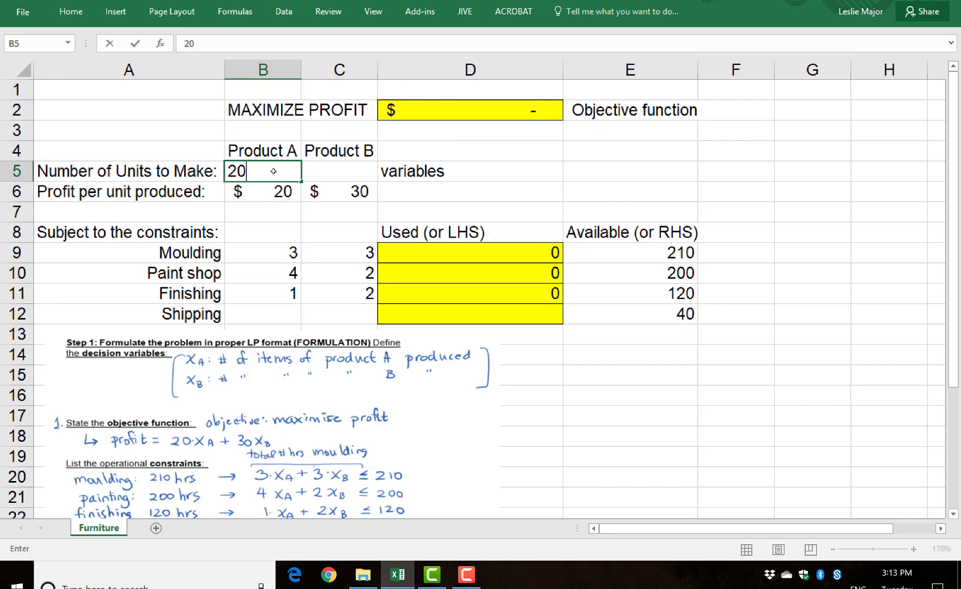
key(Tab)
text(50)
key(Tab)
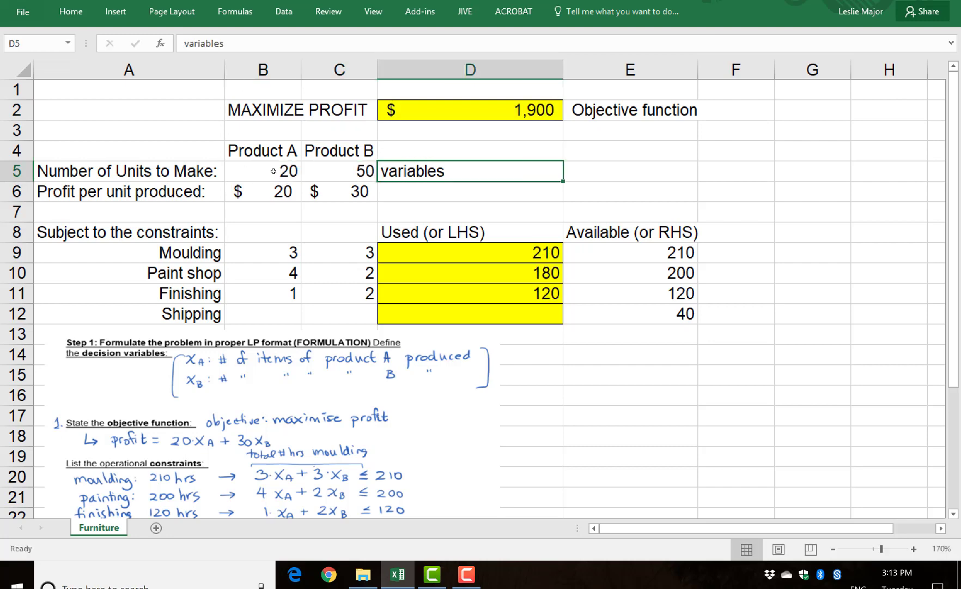
key(Left)
key(Left)
key(Left)
key(Right)
key(shift+Right)
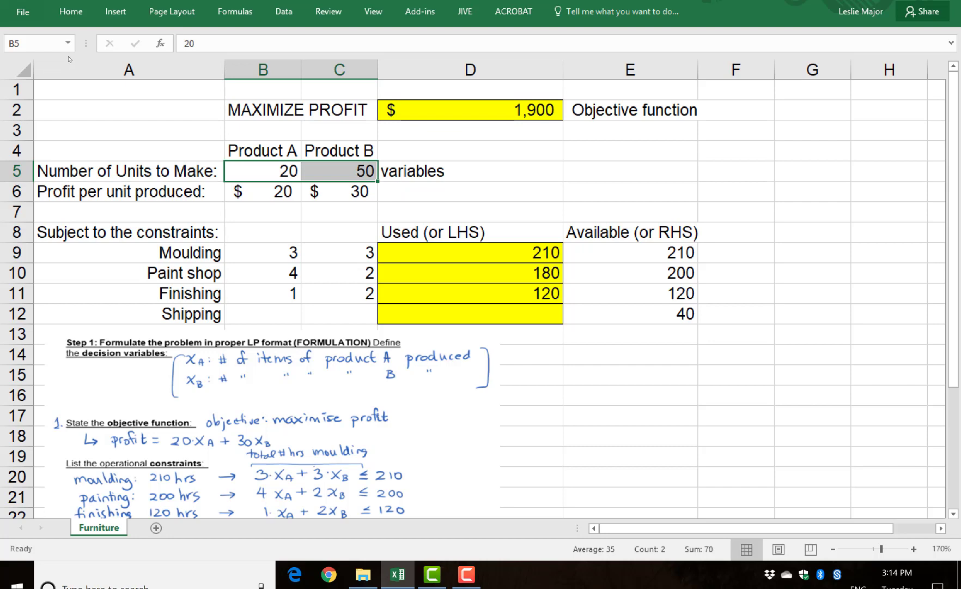
click(852, 197)
click(714, 151)
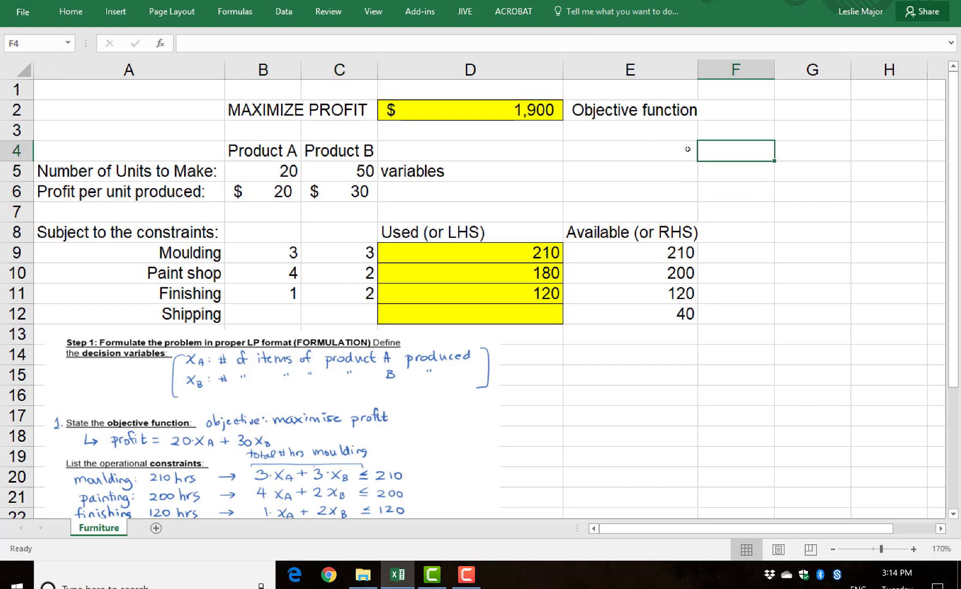
drag(261, 171, 336, 179)
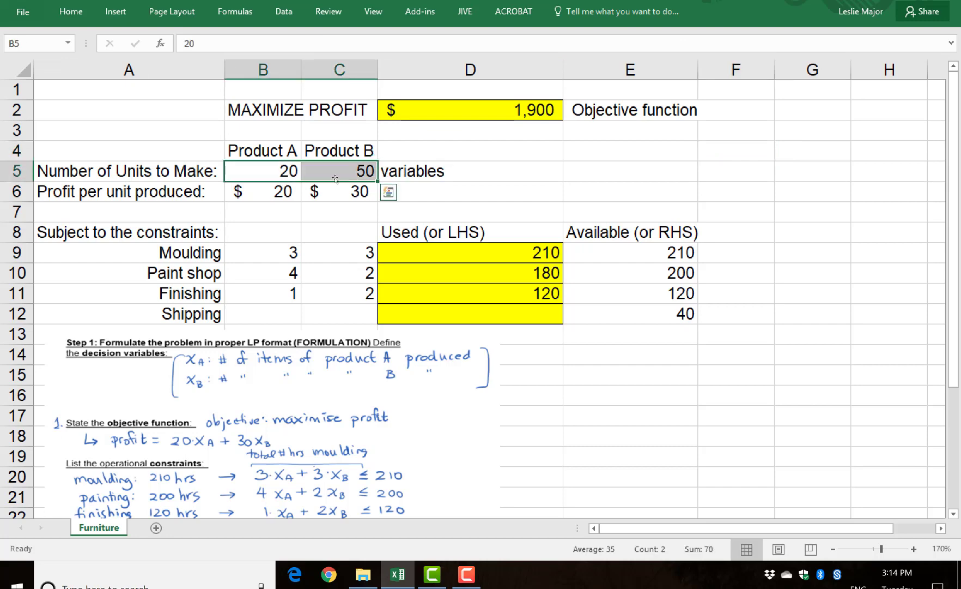
key(Delete)
click(631, 171)
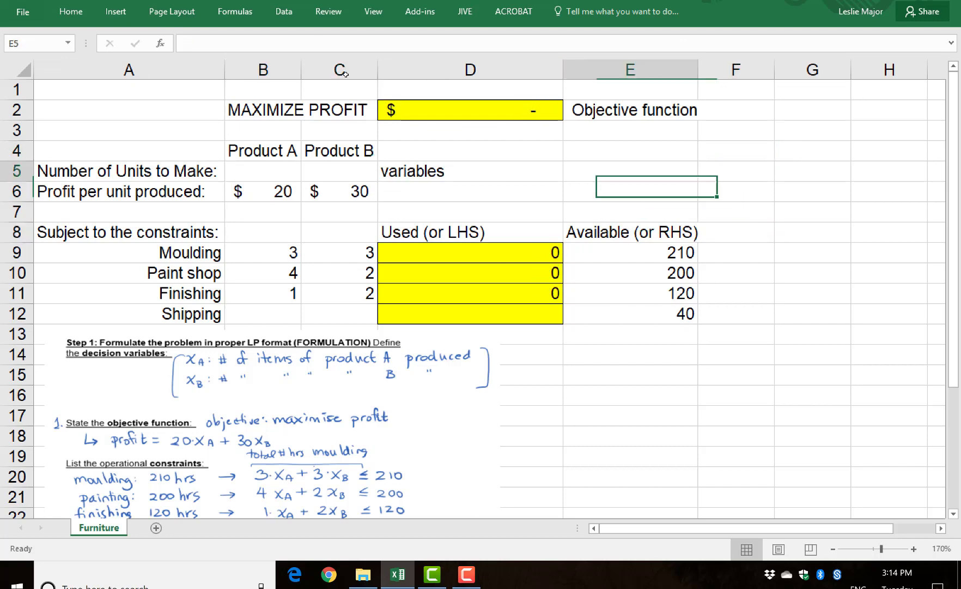
- Enter 40 in the Shipping row's Used cell D12
click(292, 310)
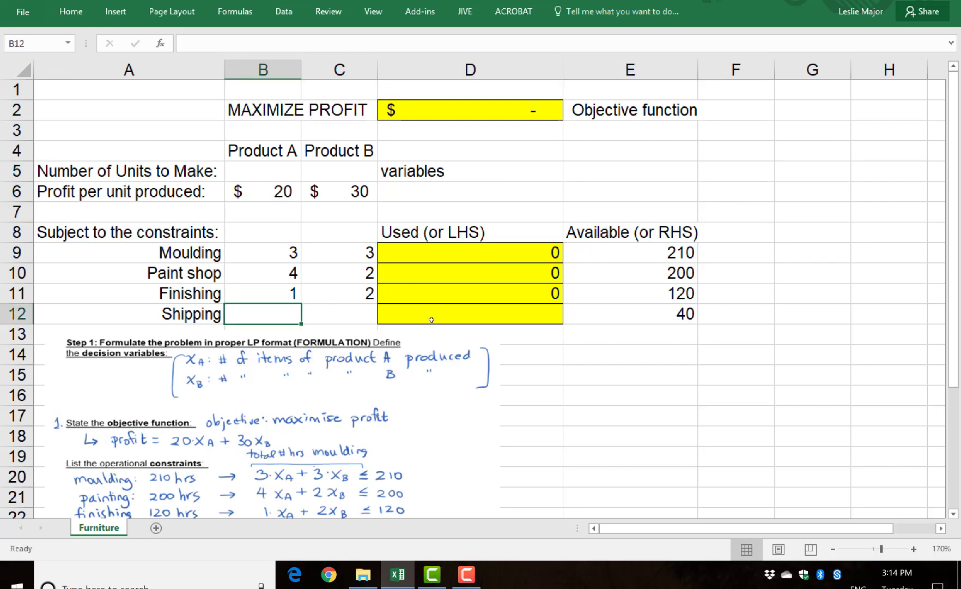
click(436, 319)
text(40)
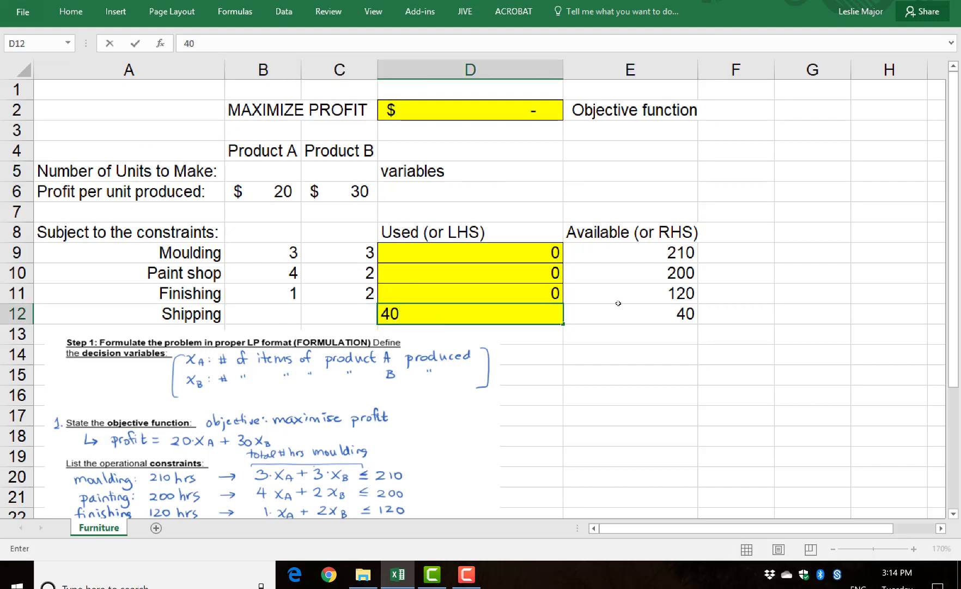
click(753, 277)
click(716, 200)
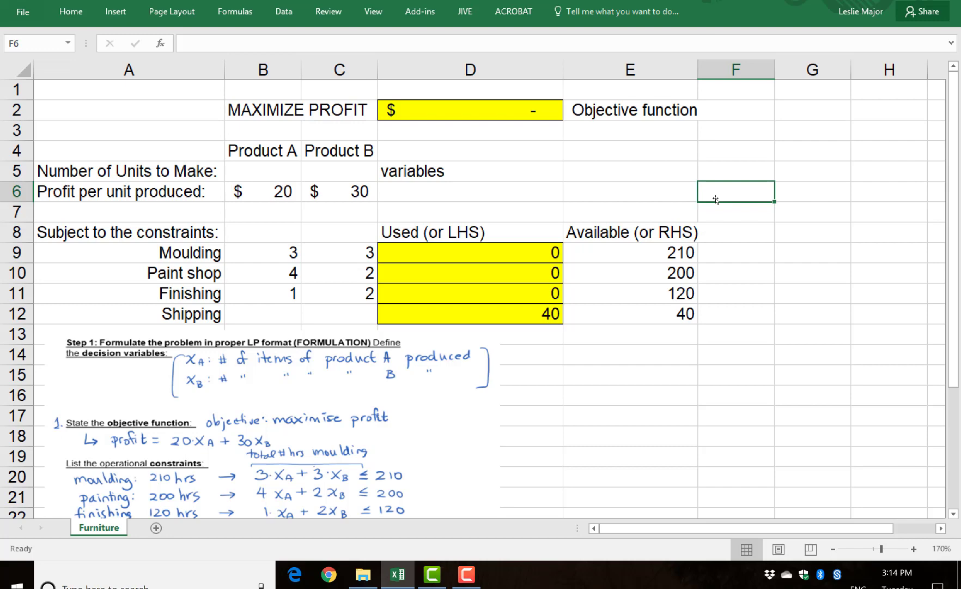
- Delete the 40 from D12, leaving the Shipping Used cell empty
click(526, 317)
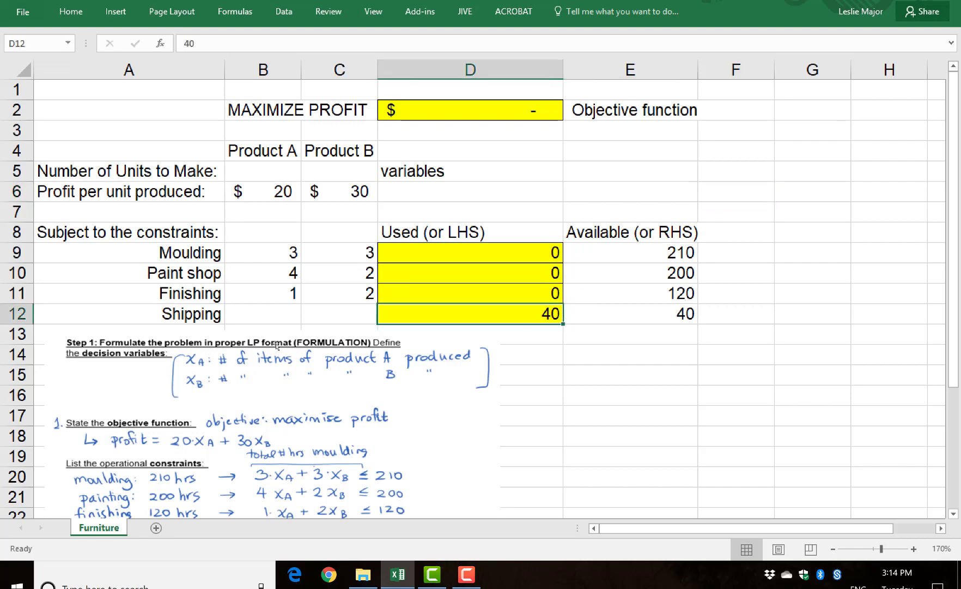
click(284, 316)
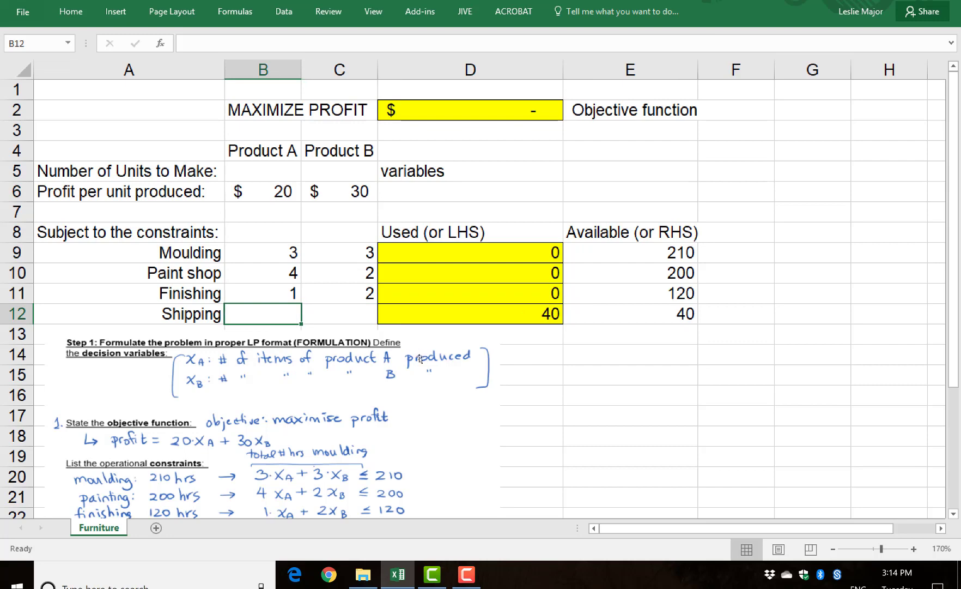
click(509, 318)
key(Delete)
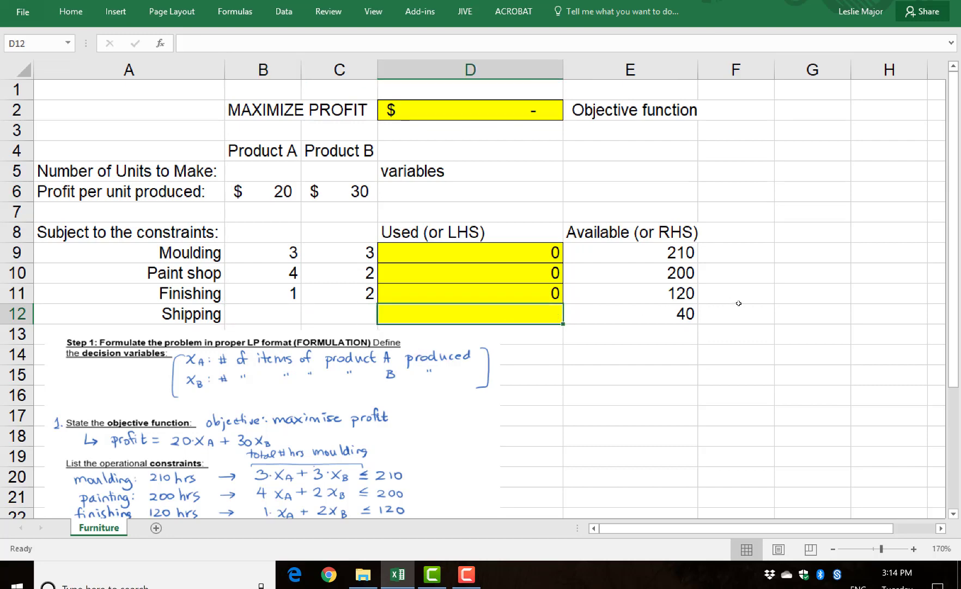
click(293, 310)
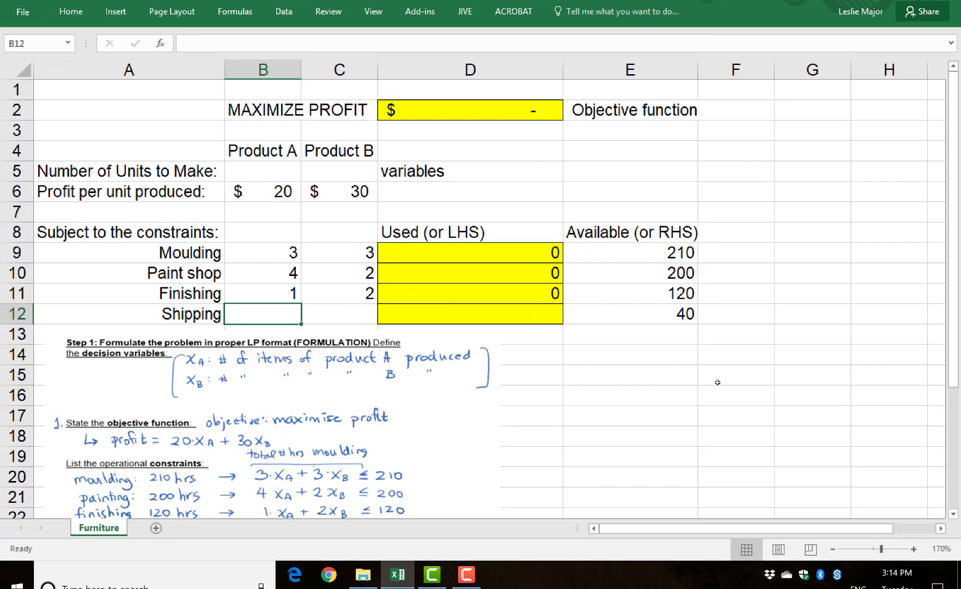
- Enter 1 as Product A's Shipping coefficient in B12
scroll(900, 351, down, 1)
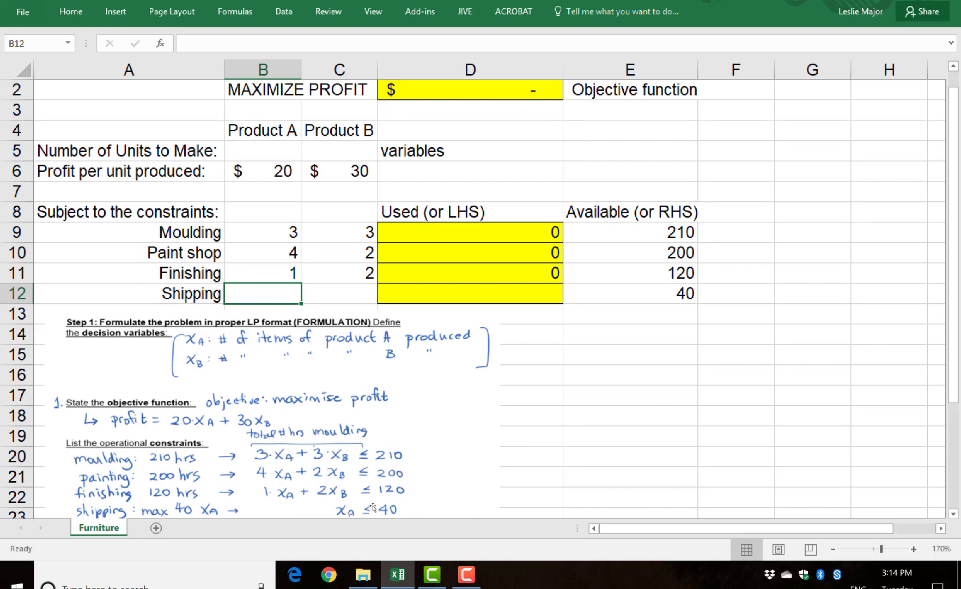
text(1)
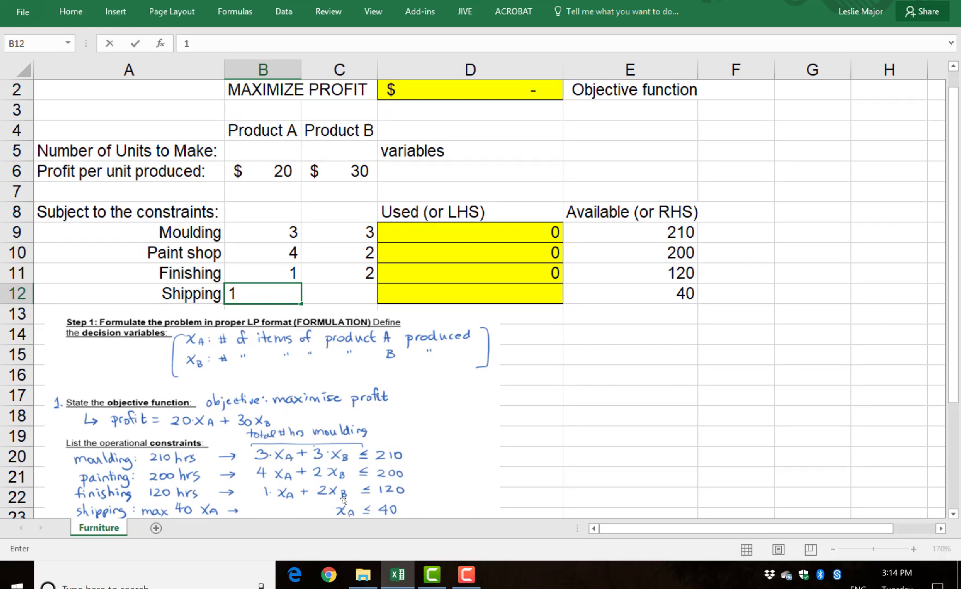
click(611, 435)
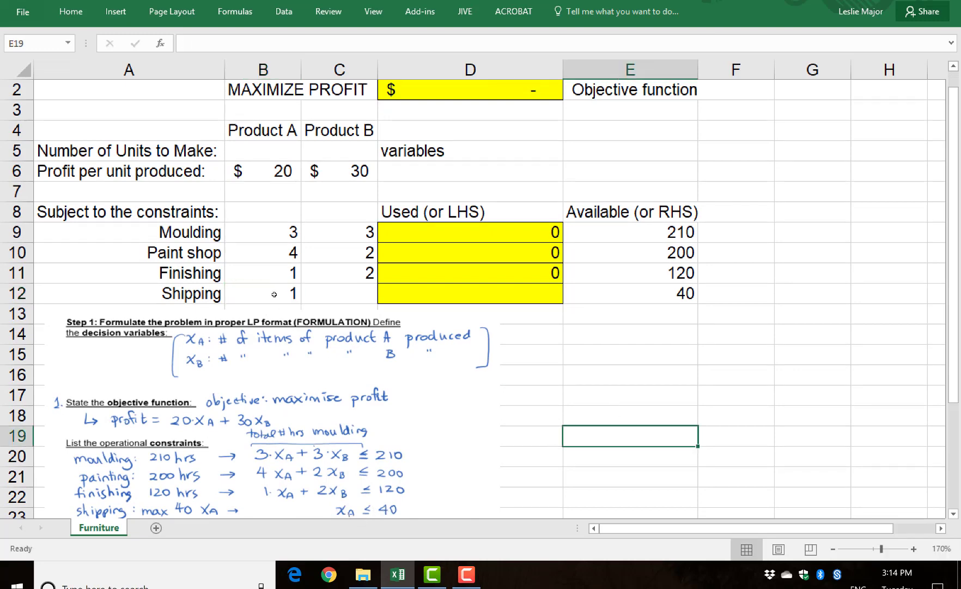
- Enter the Shipping usage formula =B12*B5 in D12
click(434, 295)
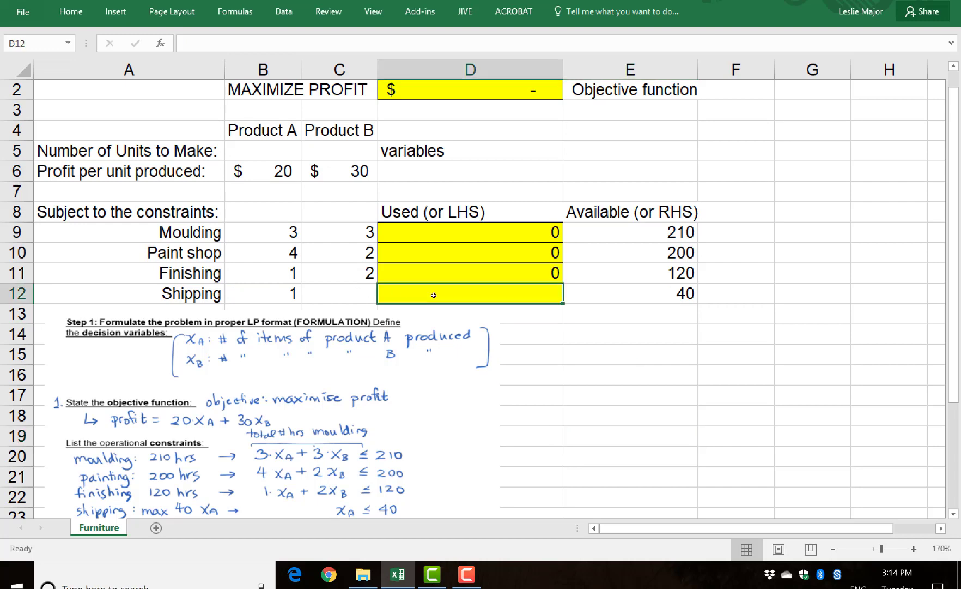
text(=)
click(269, 303)
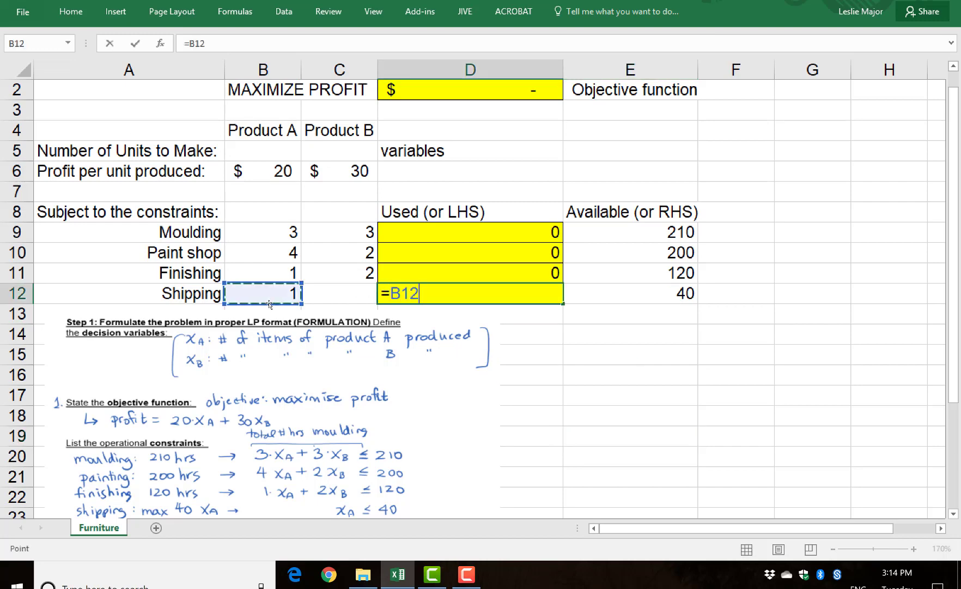
text(*)
click(264, 152)
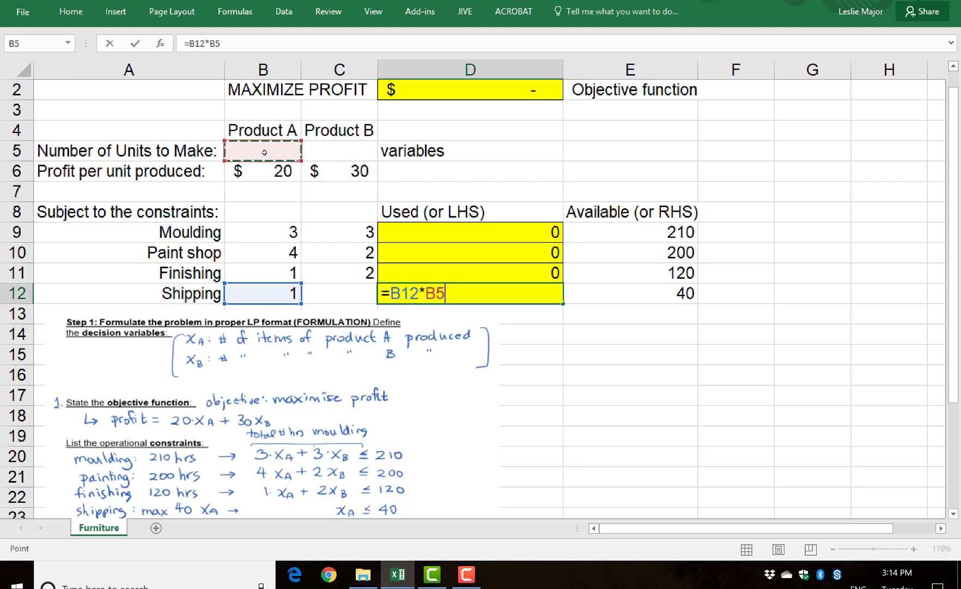
key(Return)
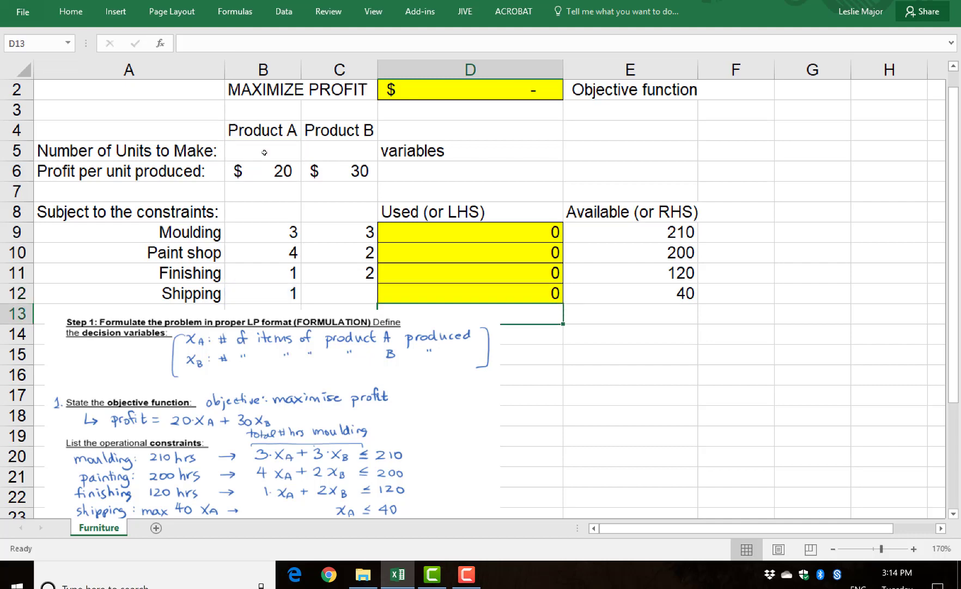
click(681, 298)
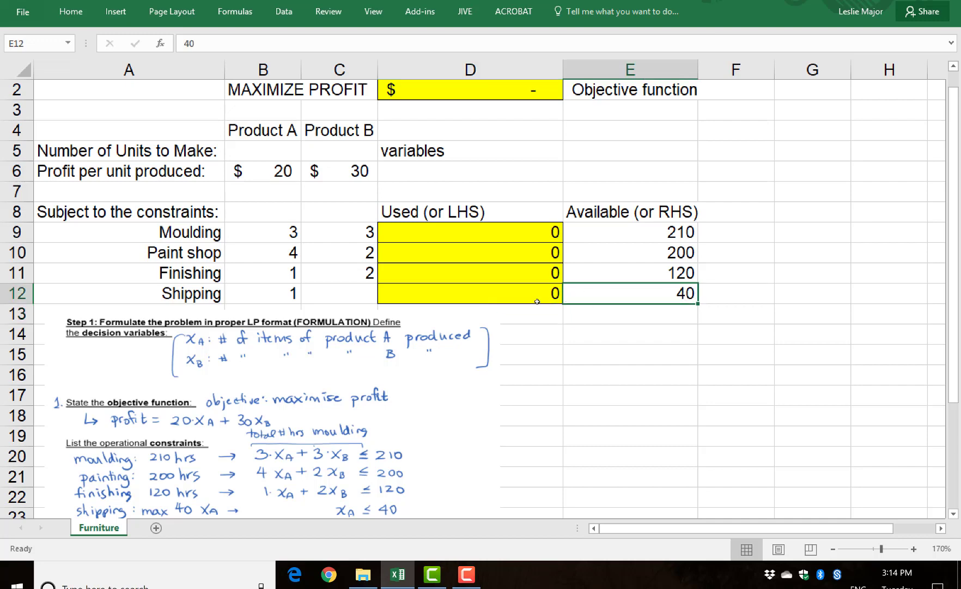
click(750, 330)
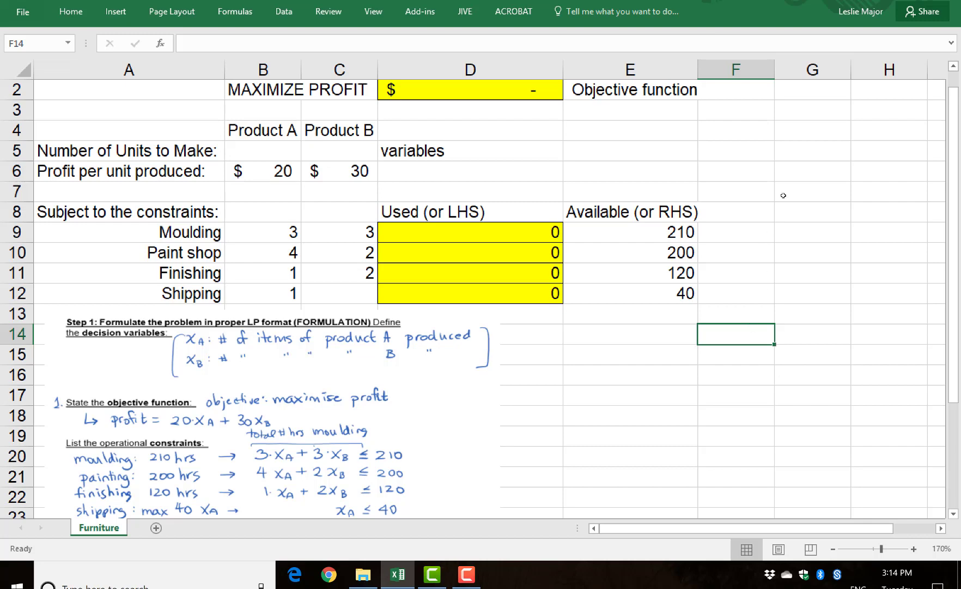
click(288, 15)
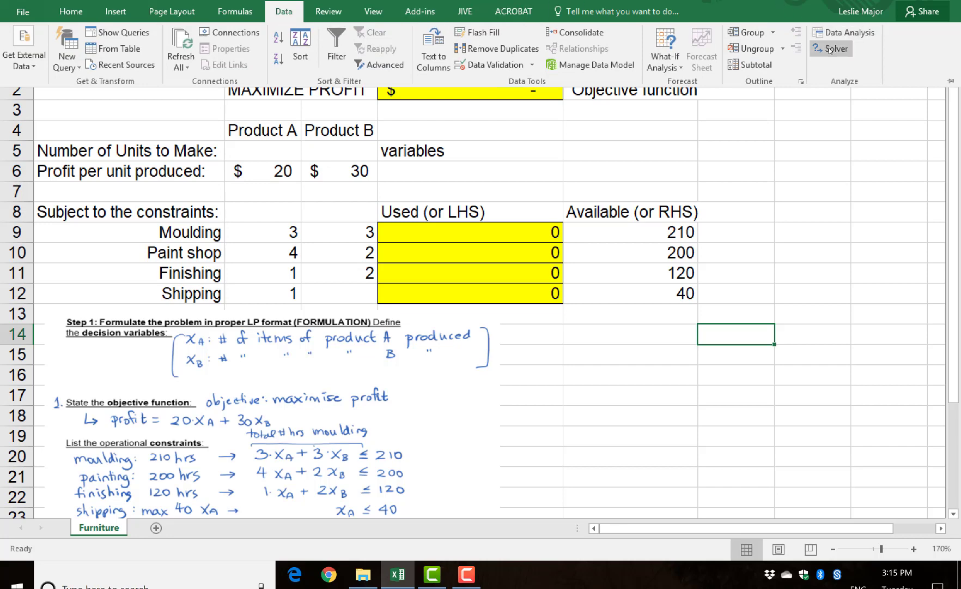
click(751, 113)
click(751, 113)
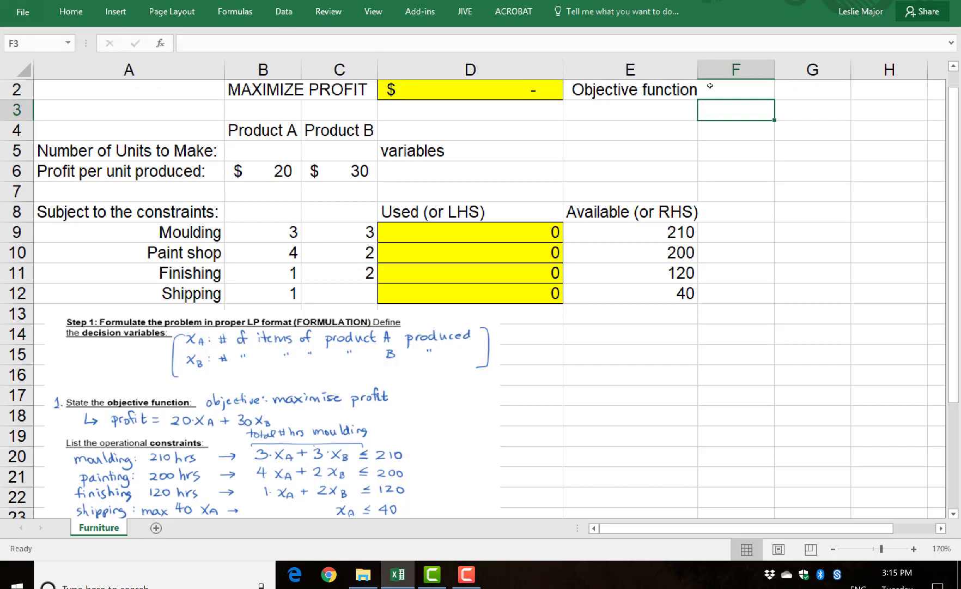
- Open the Excel Add-ins list from File > Options and re-tick Solver Add-in
click(23, 12)
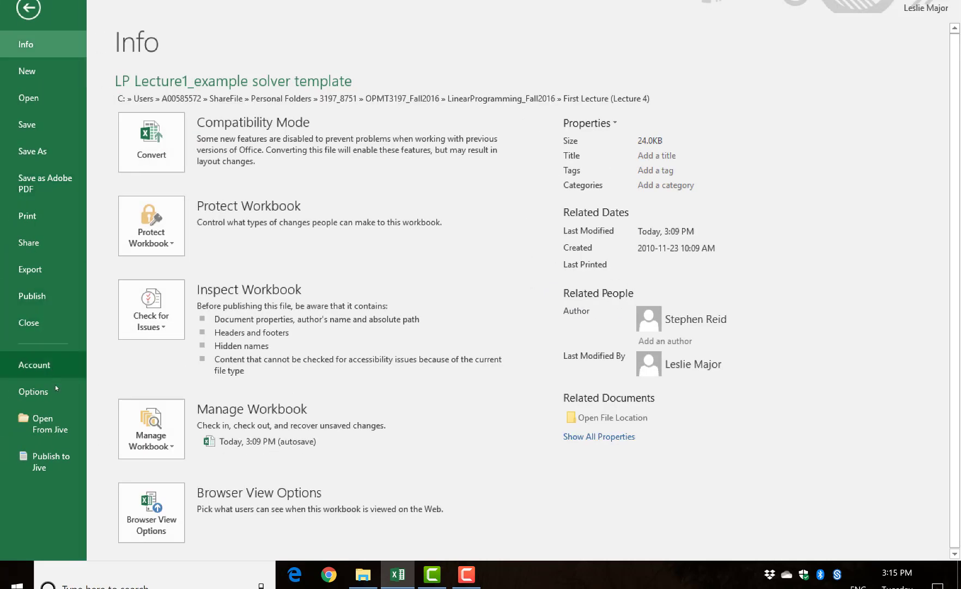
click(48, 391)
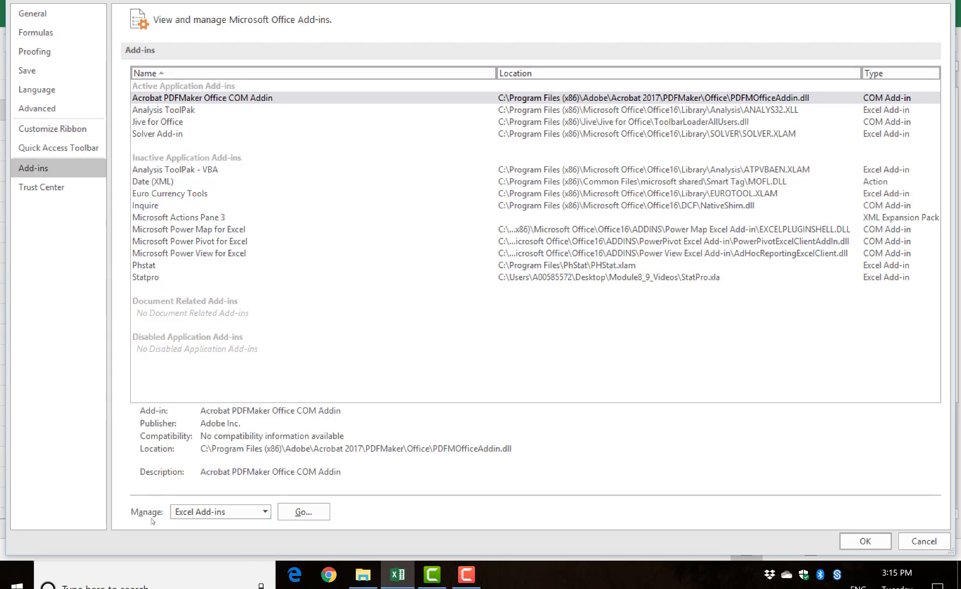
key(Tab)
key(Return)
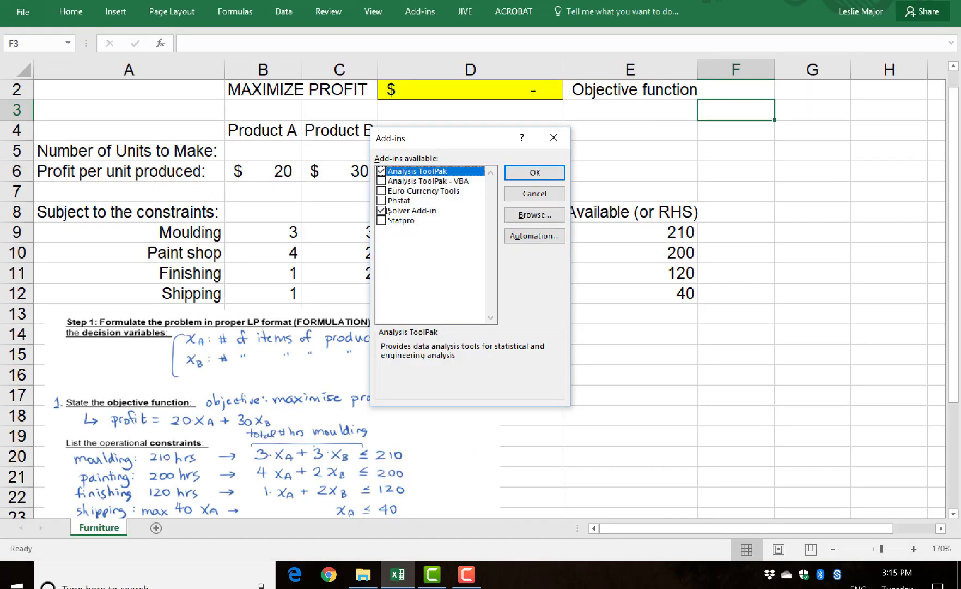
click(381, 211)
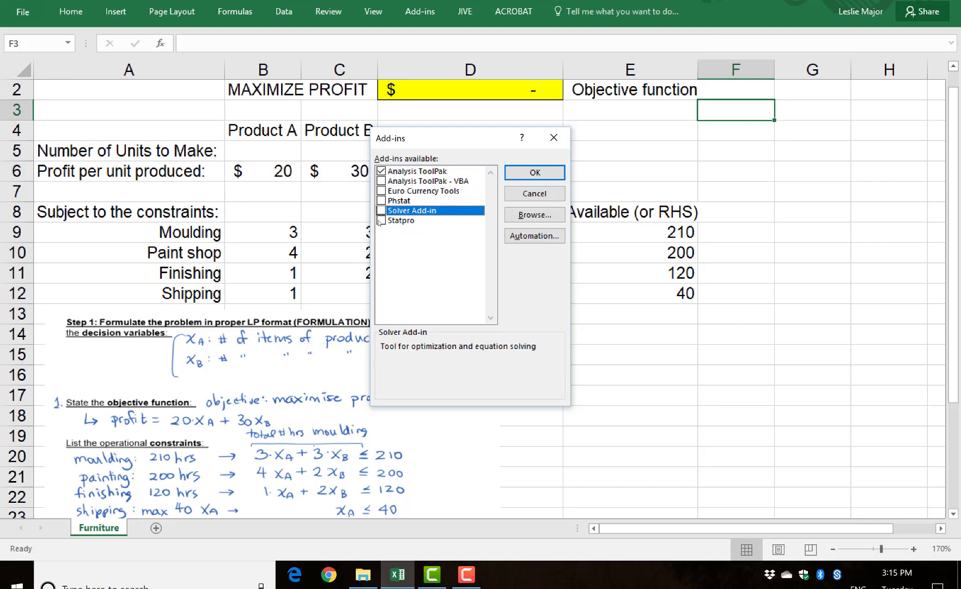
key(space)
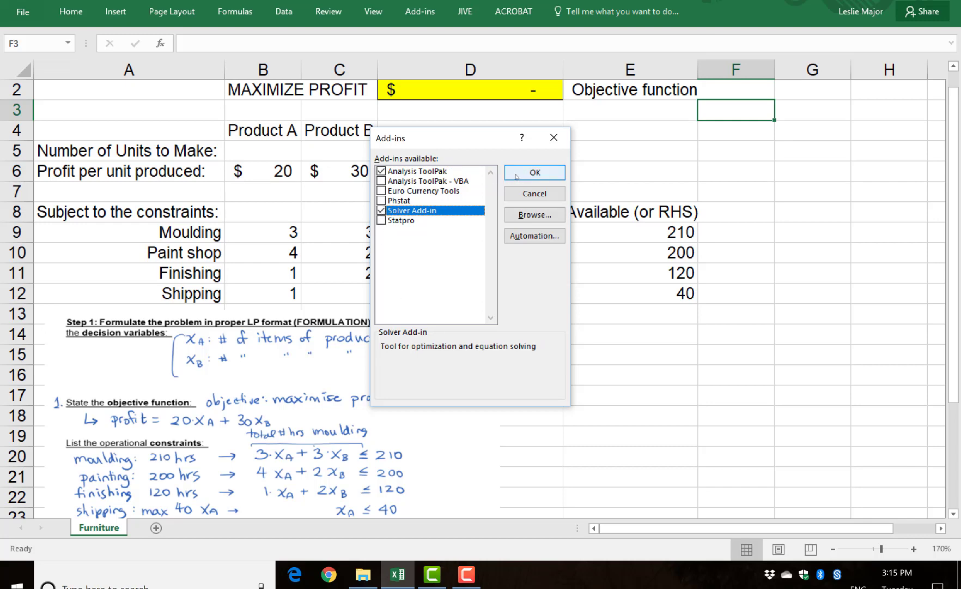
- Cancel the Add-ins dialog and open Data > Solver, moving its window aside
click(519, 194)
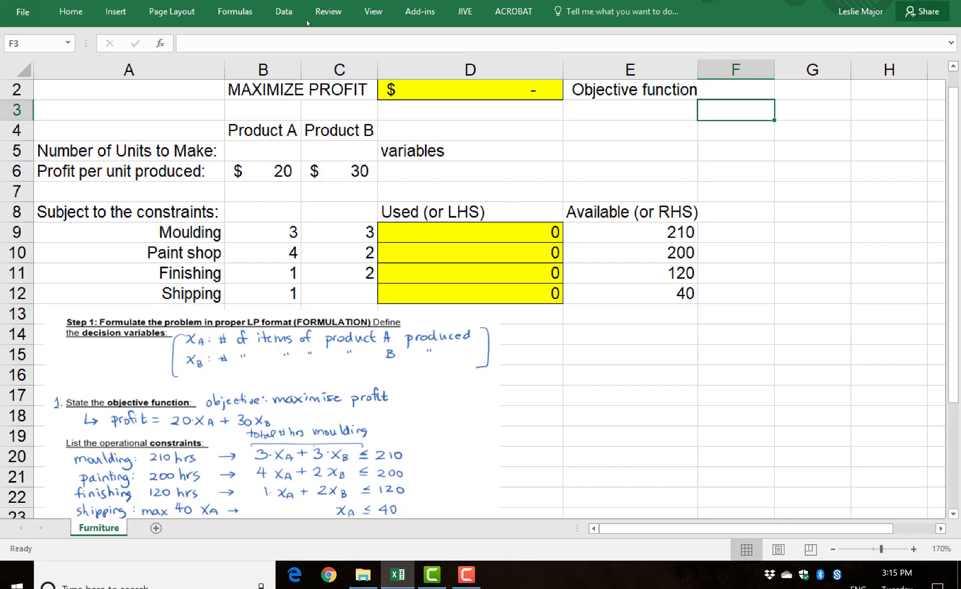
click(284, 13)
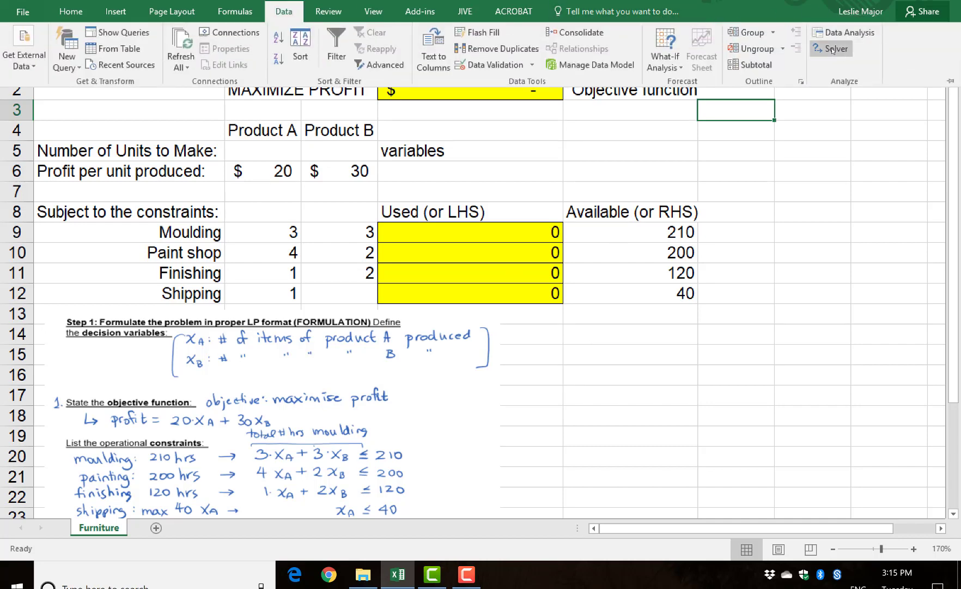
click(832, 49)
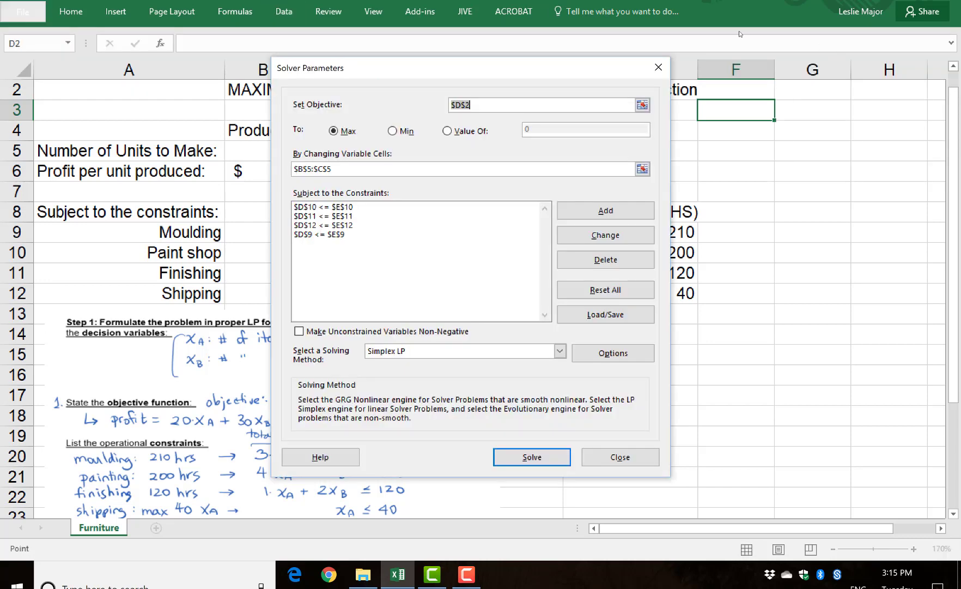
drag(425, 69, 499, 181)
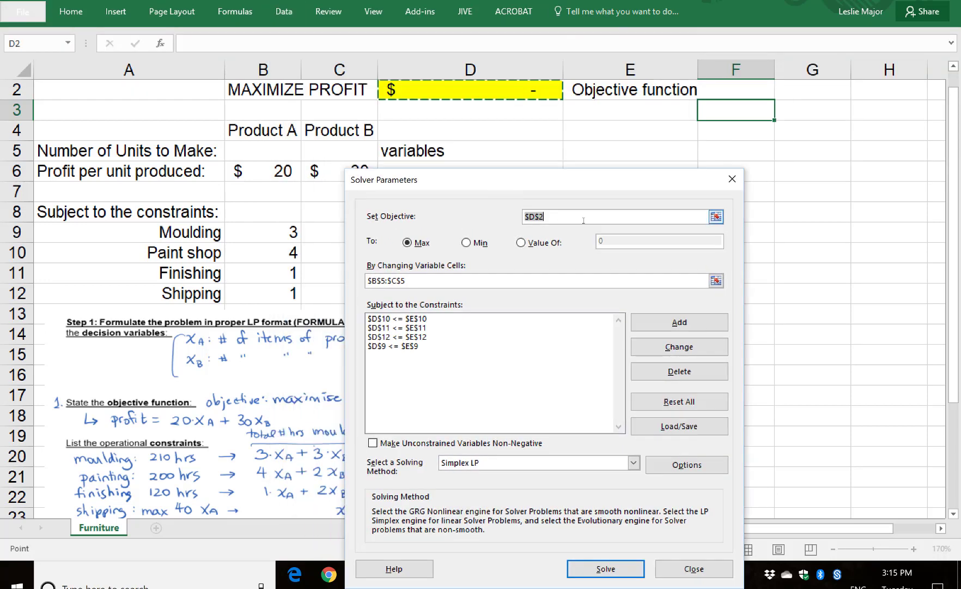
- Set the Solver objective to profit cell D2 and variable cells to B5:C5
click(523, 216)
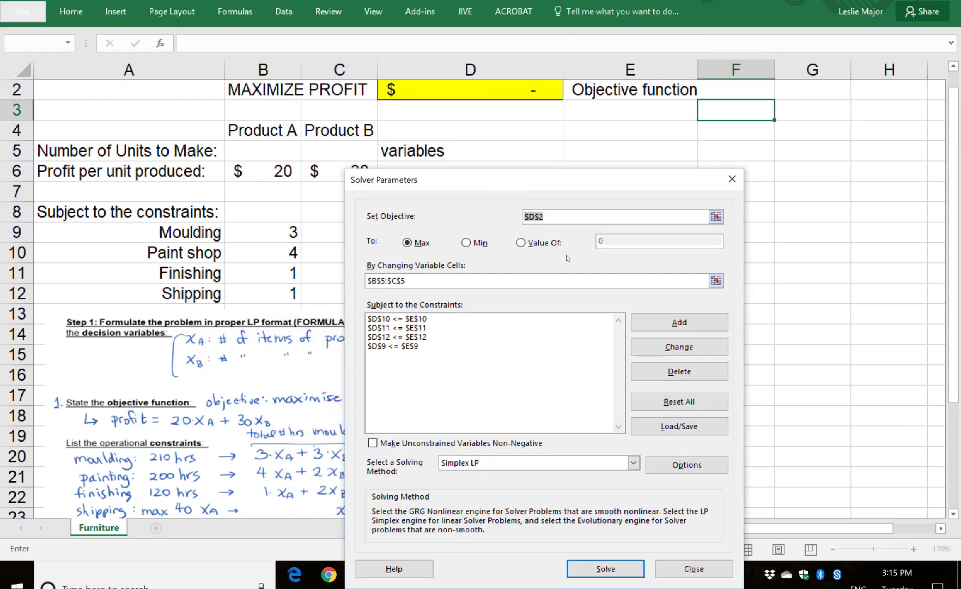
click(476, 95)
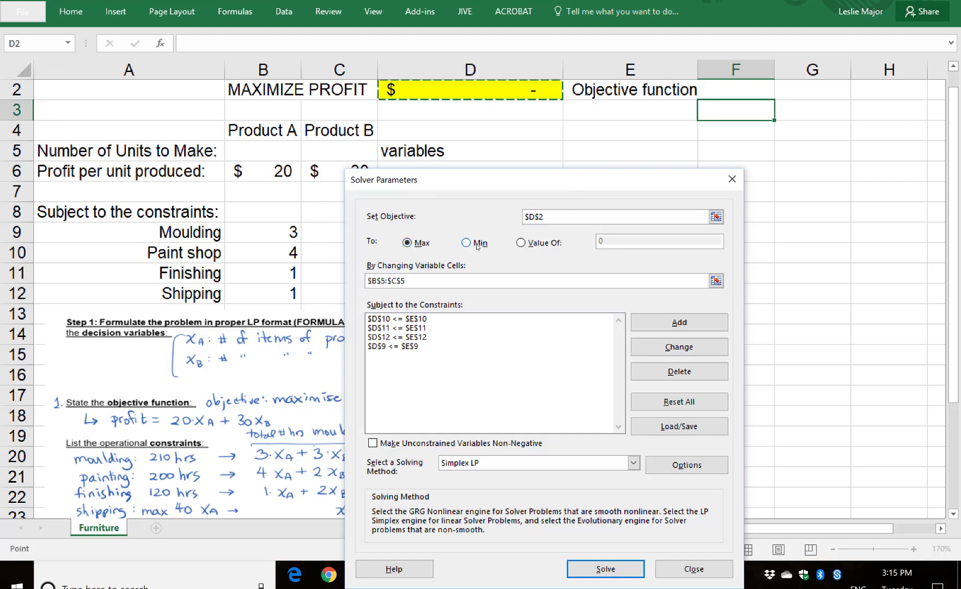
click(407, 280)
click(413, 282)
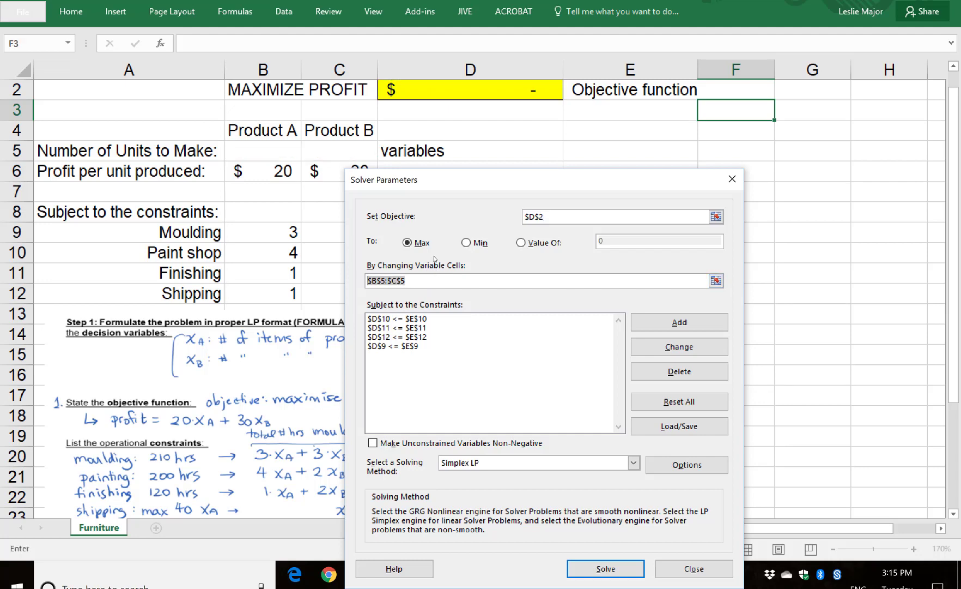
drag(274, 155, 326, 151)
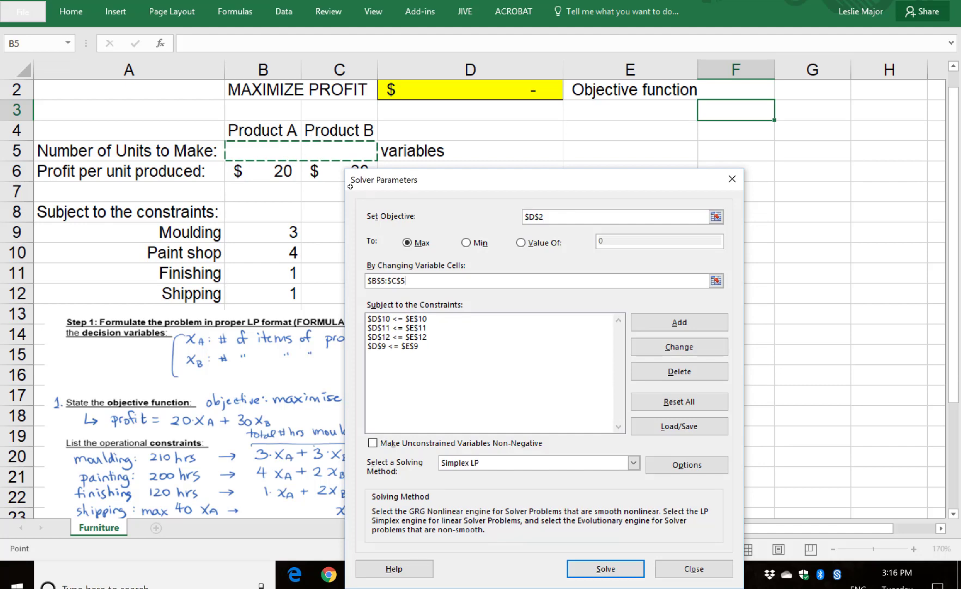
- Delete the four existing constraints, $D$9:$D$12 each <= its $E$ cell
click(409, 320)
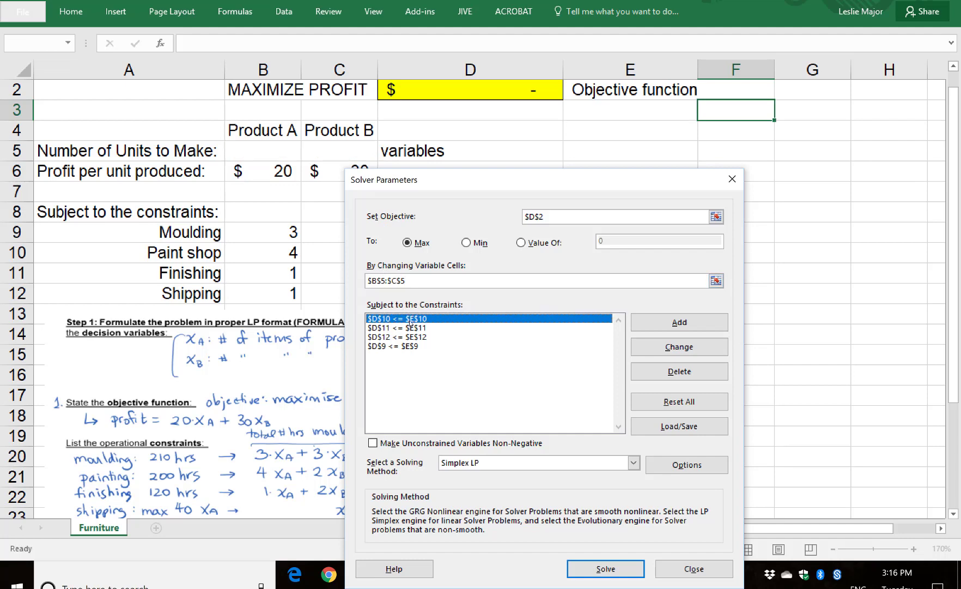
click(661, 372)
click(457, 295)
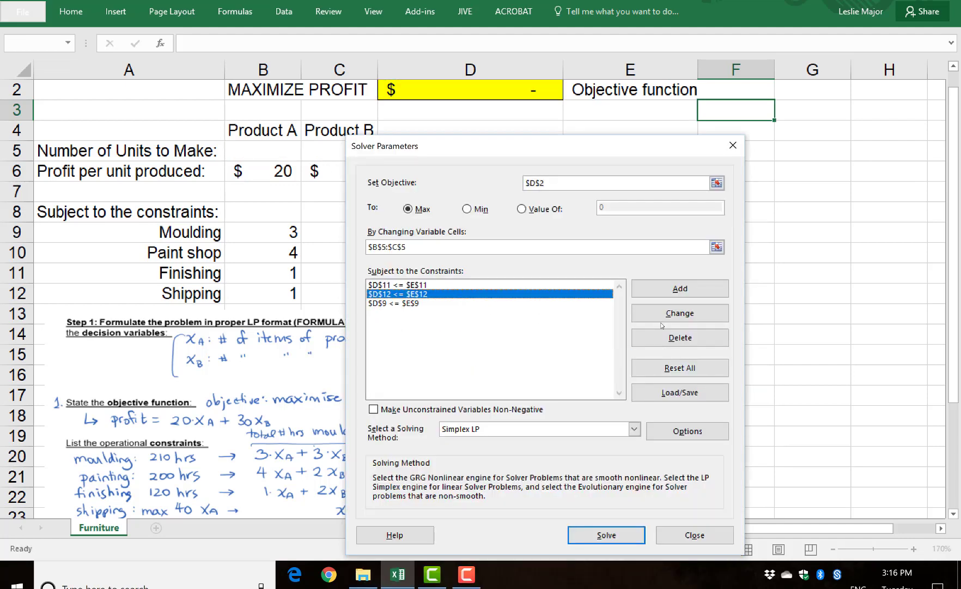
click(650, 342)
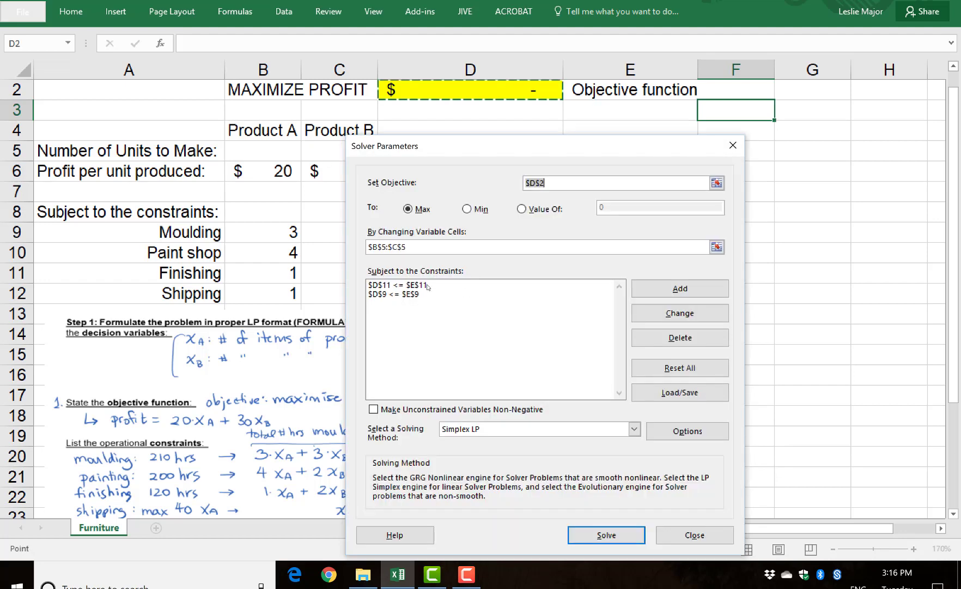
click(650, 344)
click(647, 331)
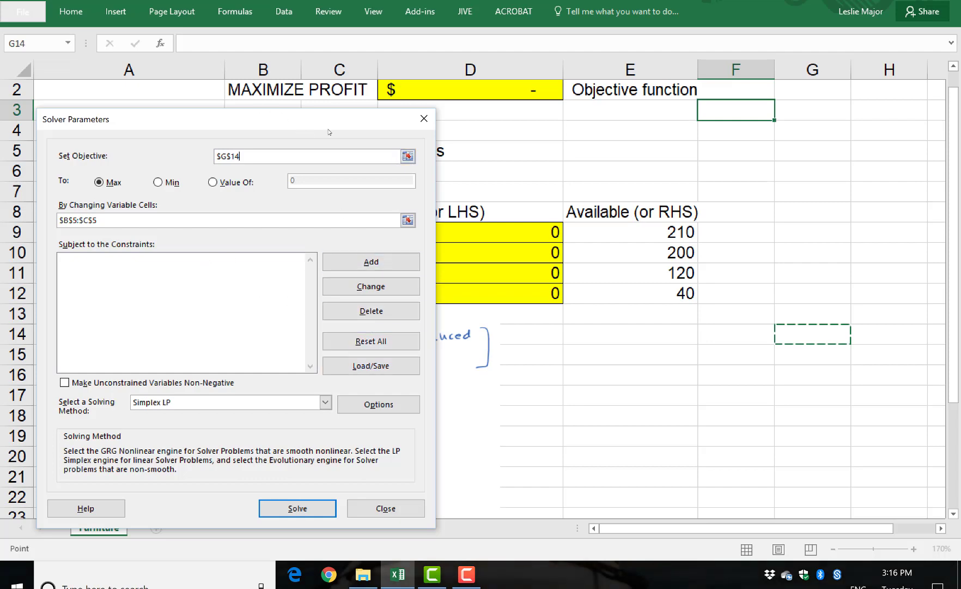
- Add constraints D9 <= E9 (moulding 210) and D10 <= E10 (paint shop 200)
click(371, 264)
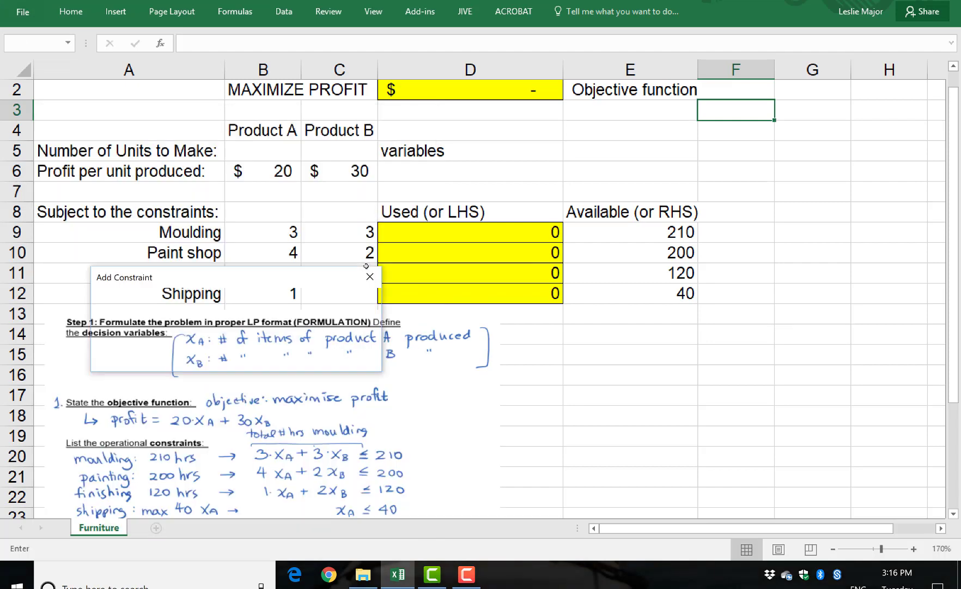
click(413, 234)
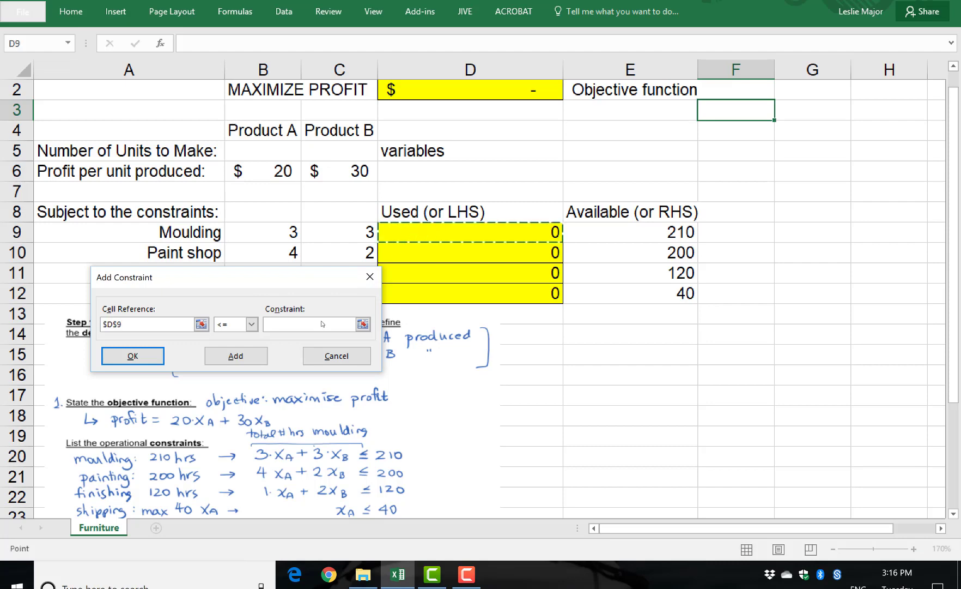
click(282, 322)
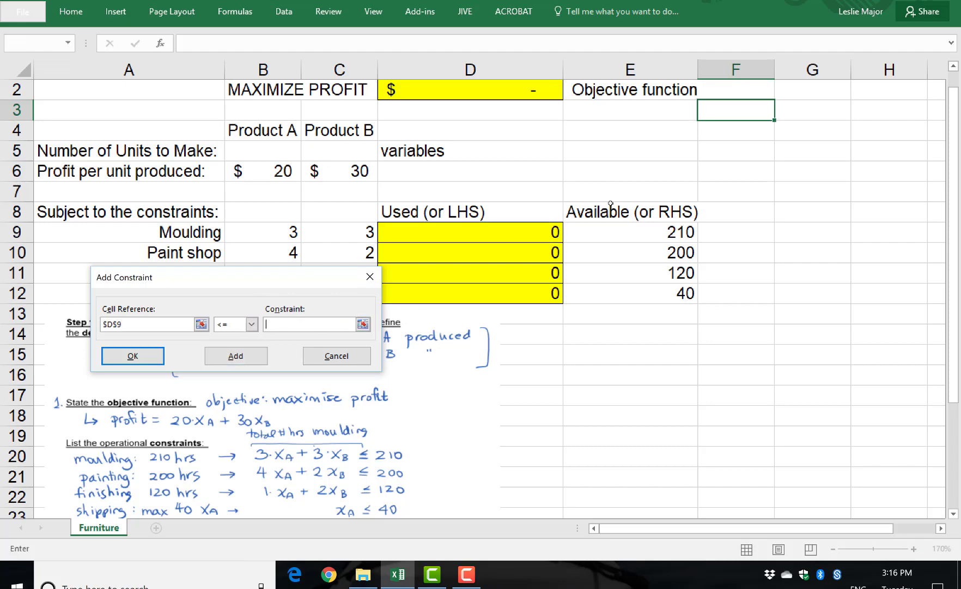
click(621, 229)
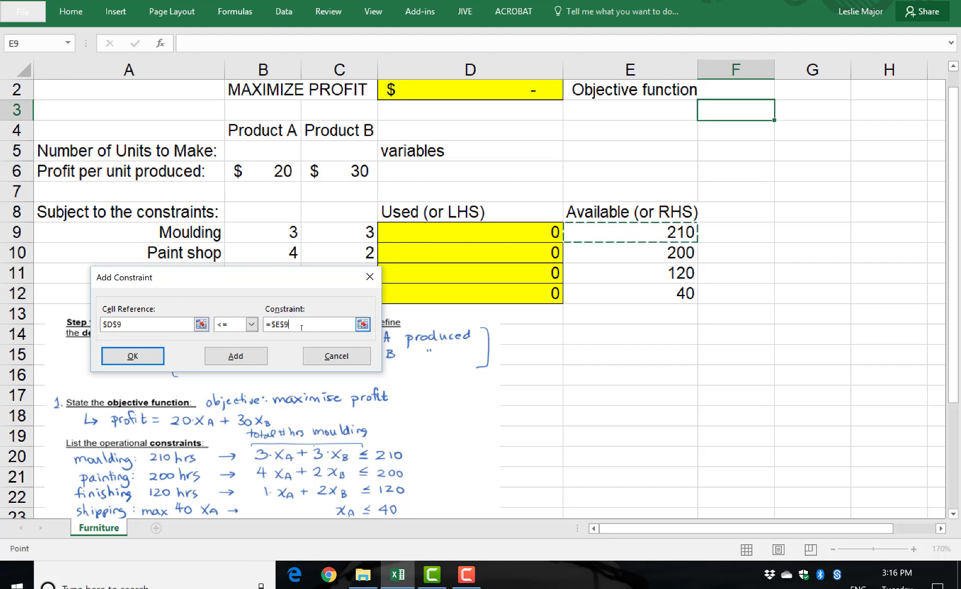
click(253, 355)
click(476, 254)
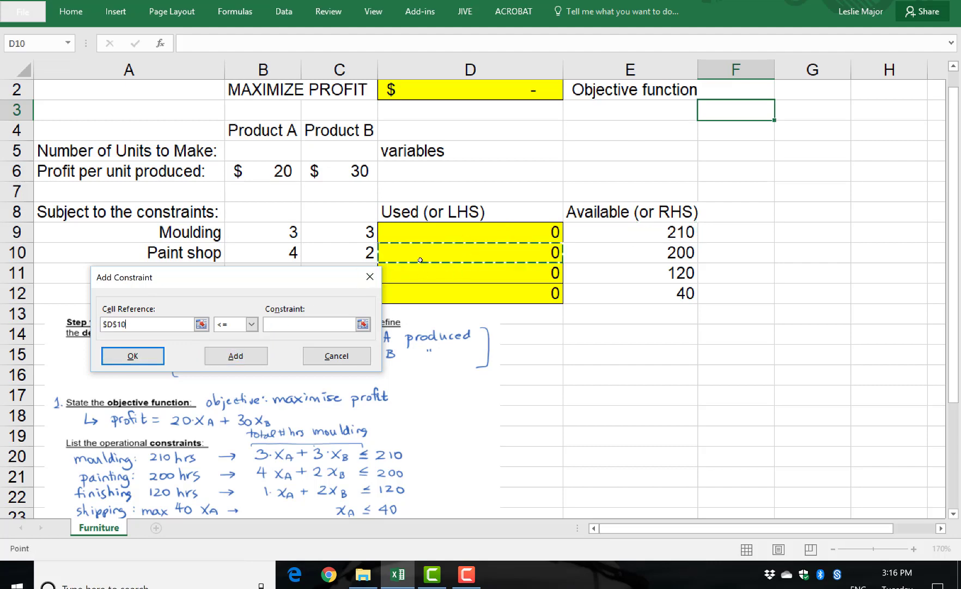
click(357, 324)
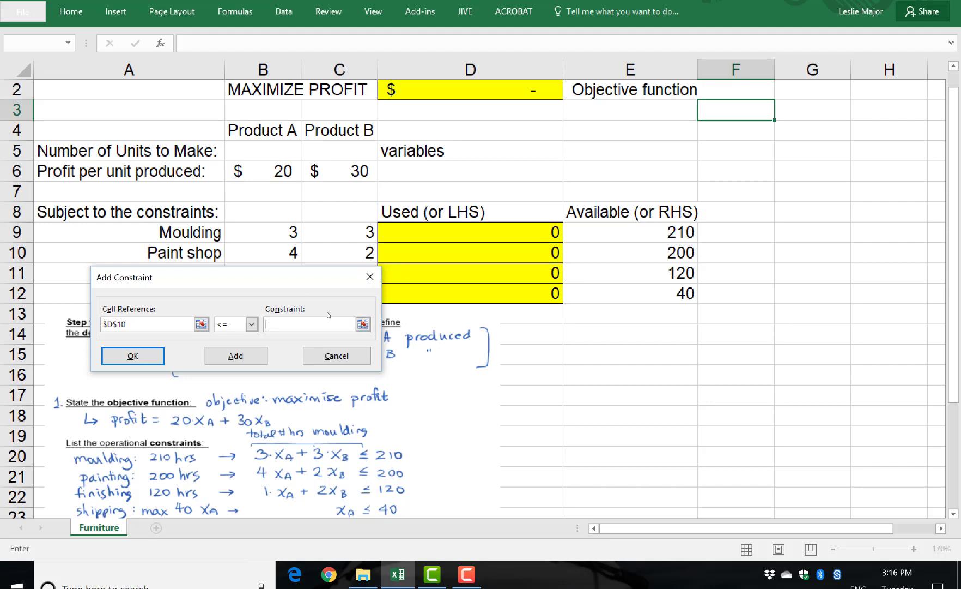
click(614, 255)
click(264, 357)
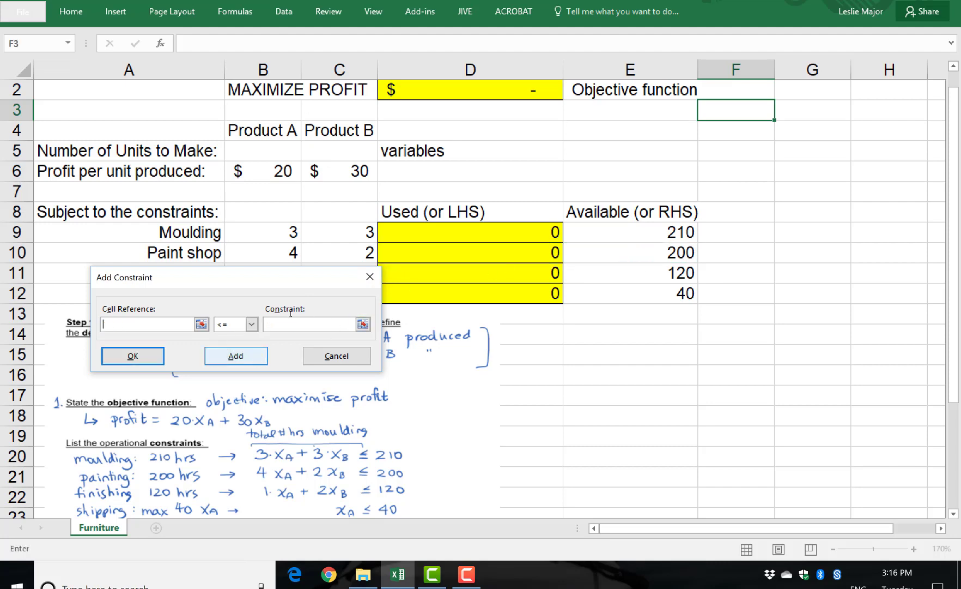
- Add constraints D11 <= E11 (finishing 120) and D12 <= E12 (shipping 40)
click(452, 279)
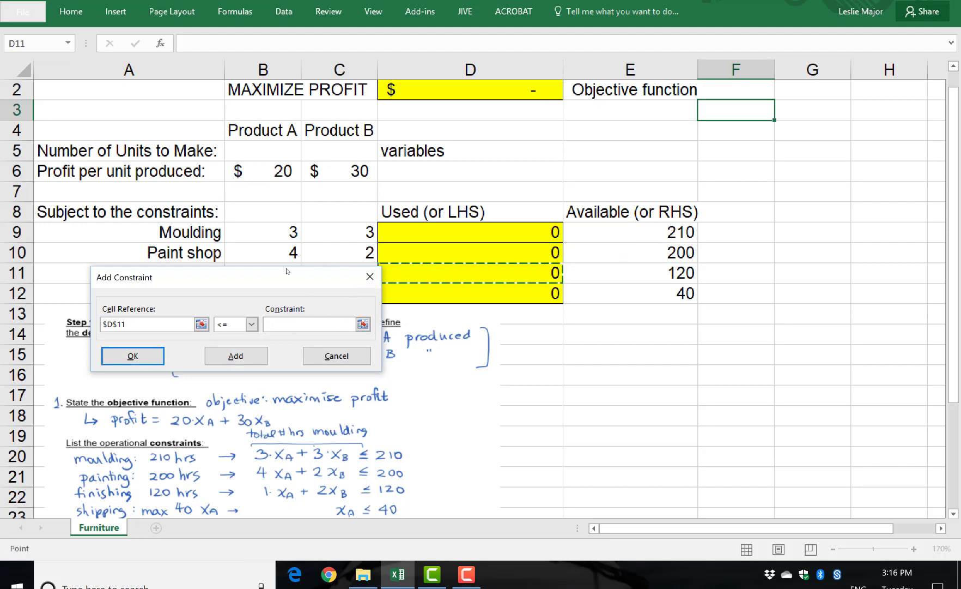
click(301, 321)
click(610, 272)
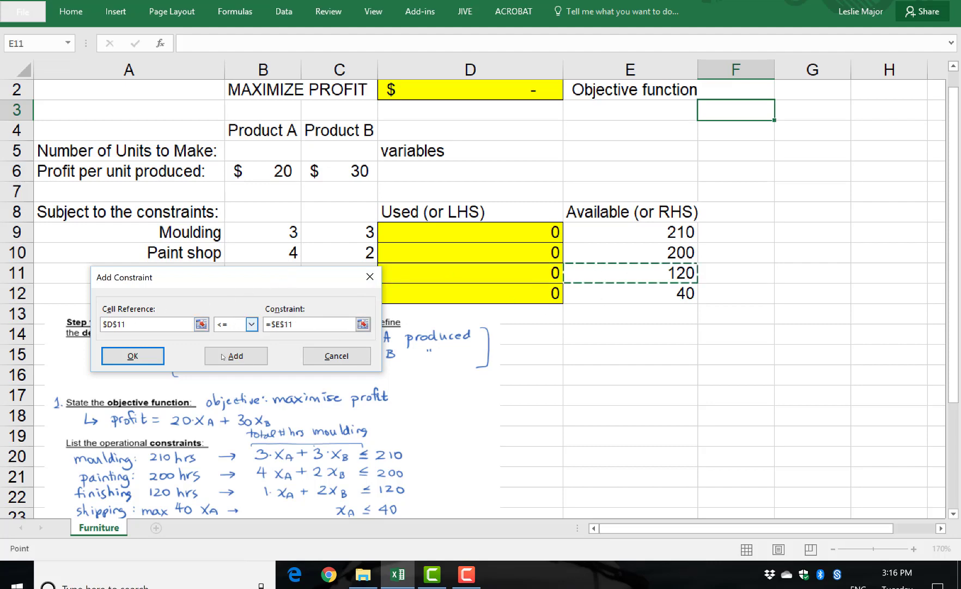
click(218, 360)
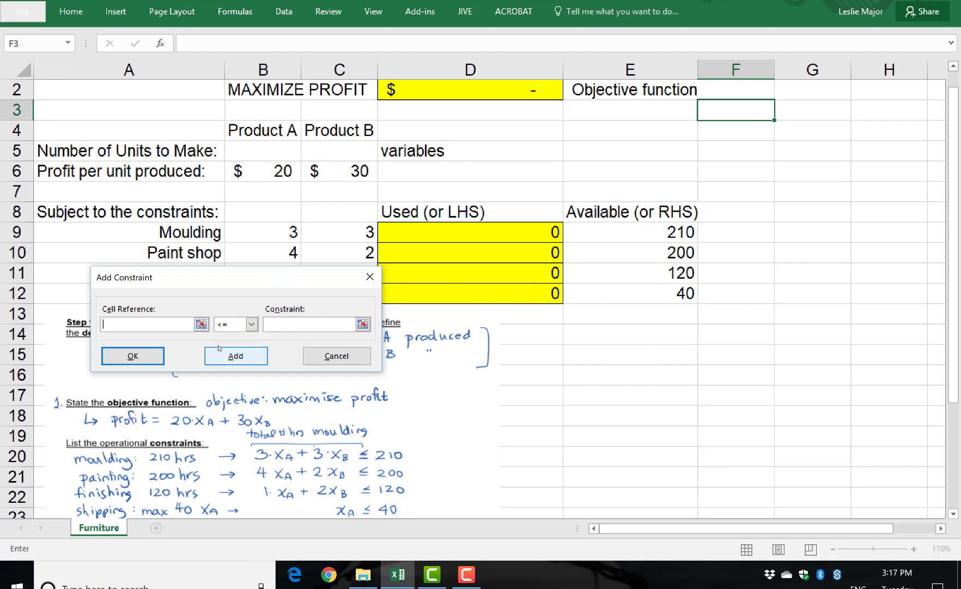
click(501, 292)
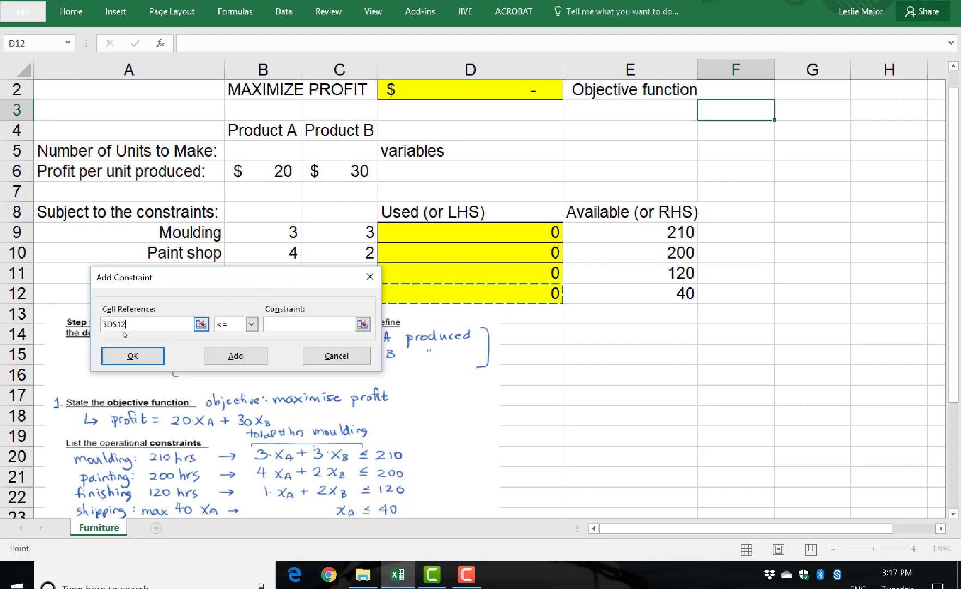
click(316, 324)
click(686, 292)
- Make unconstrained variables non-negative and run Solve, which fails because objective $G$14 lacks a formula
click(159, 362)
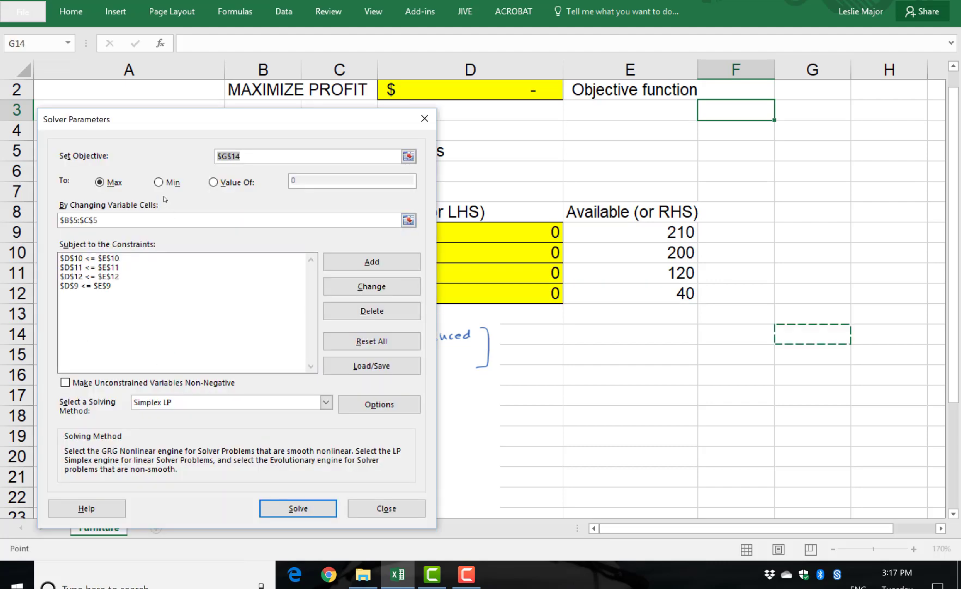
drag(177, 119, 646, 97)
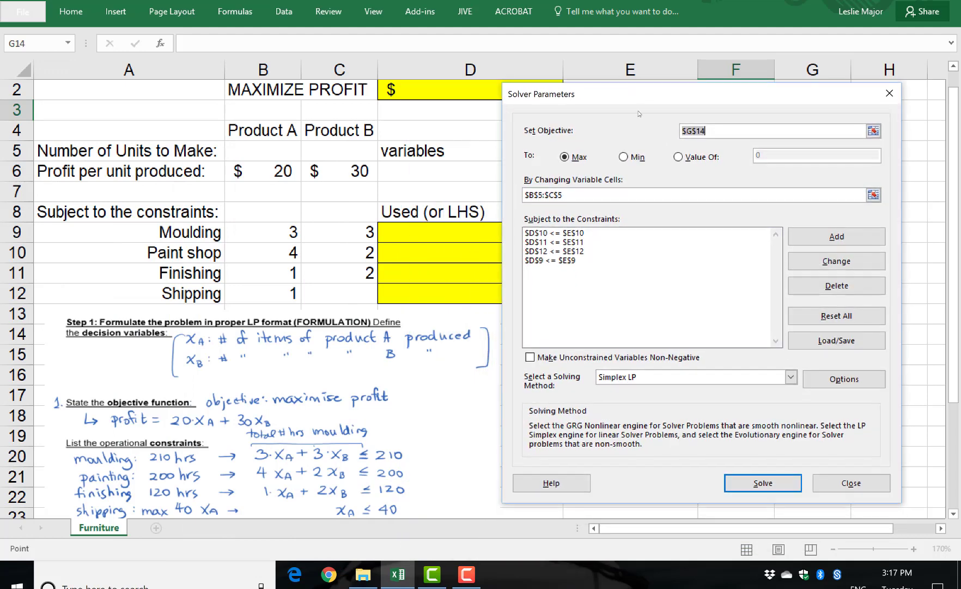
click(530, 358)
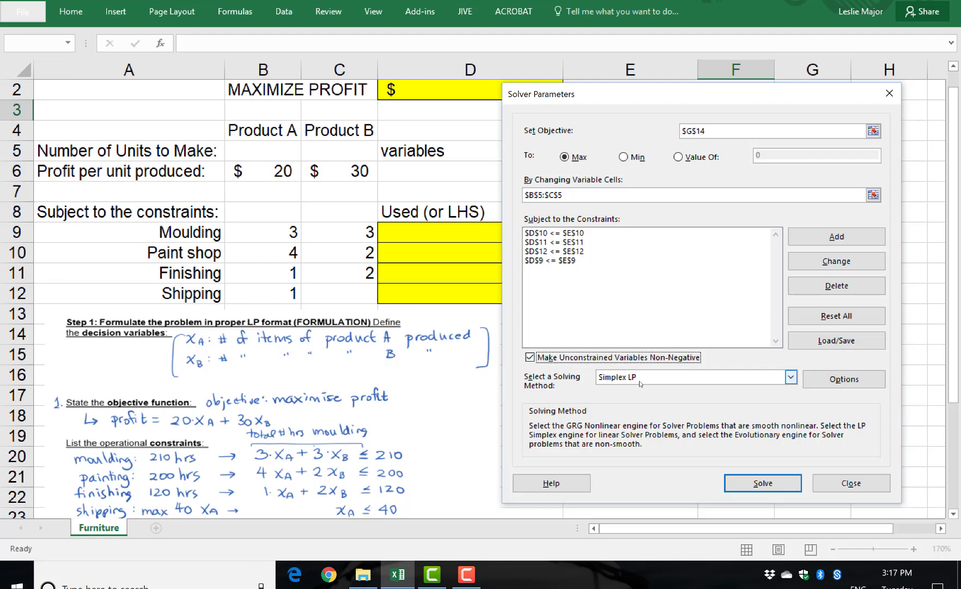
click(776, 481)
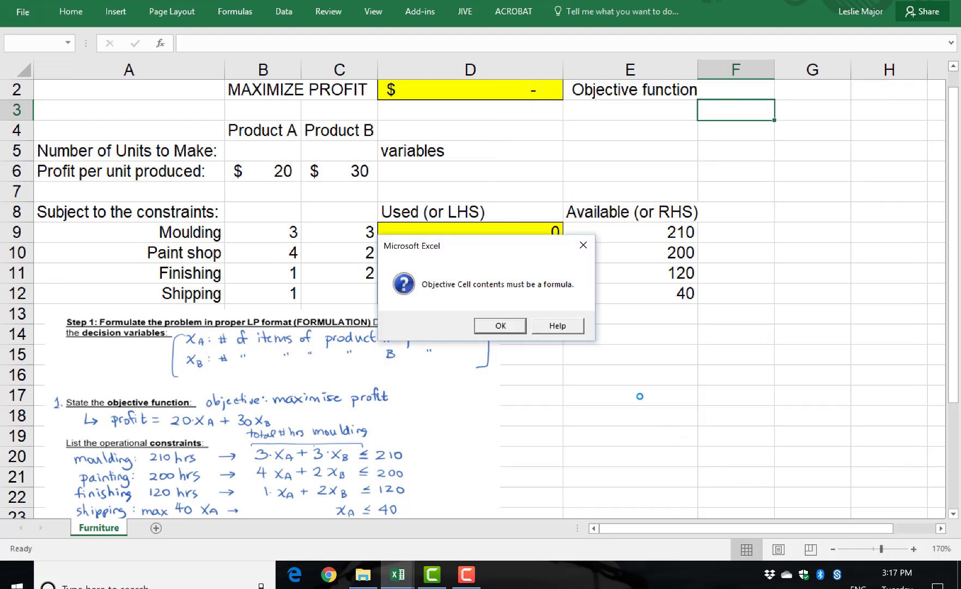
- Dismiss the formula error and replace the $G$14 objective with profit cell $D$2
click(503, 330)
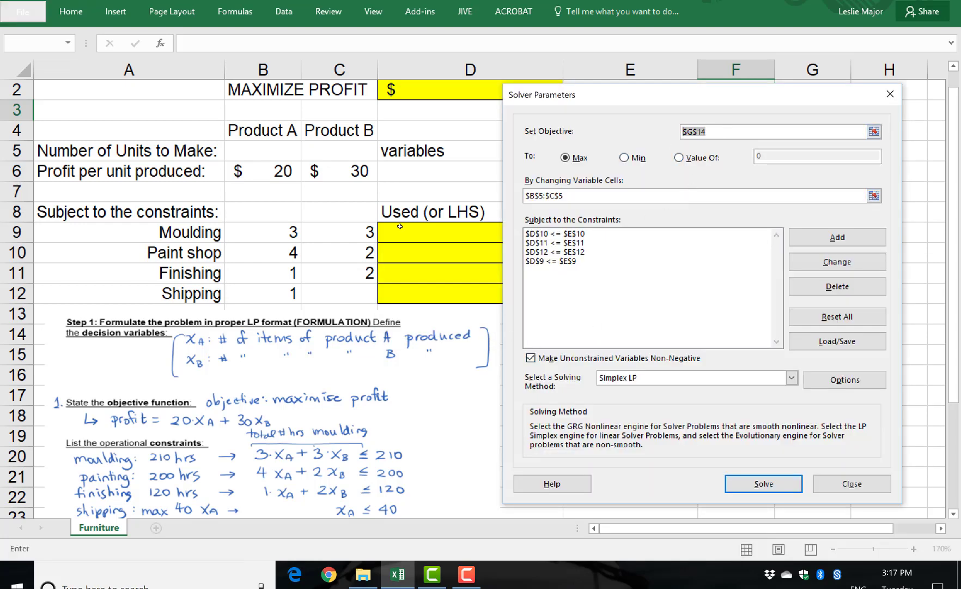
scroll(403, 223, up, 1)
click(419, 113)
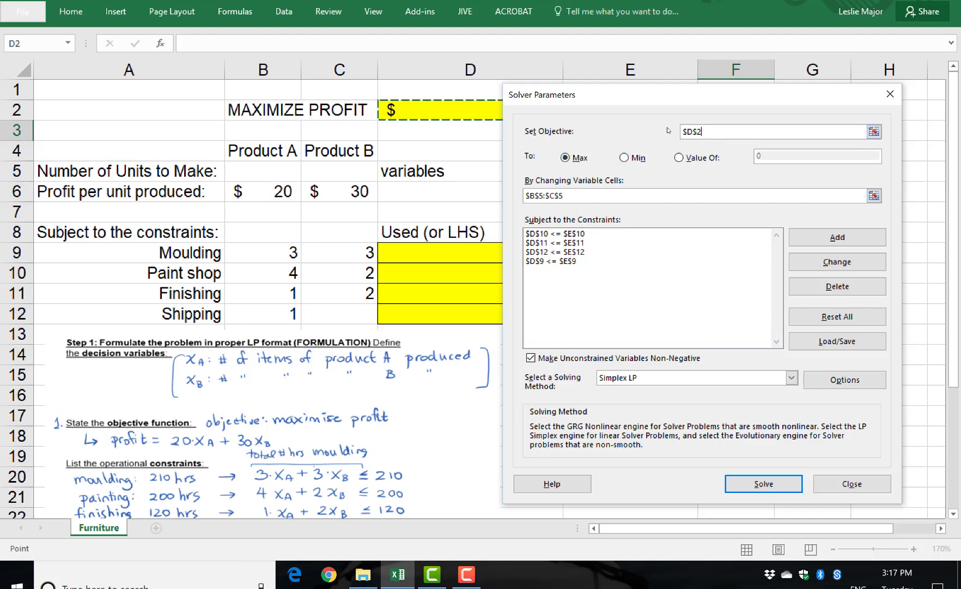
drag(682, 132, 722, 135)
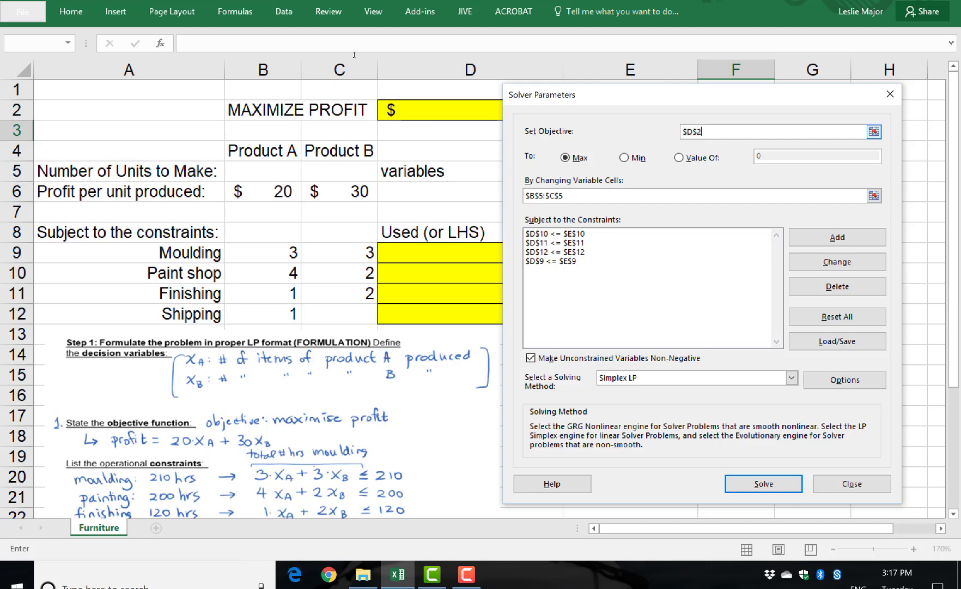
click(395, 116)
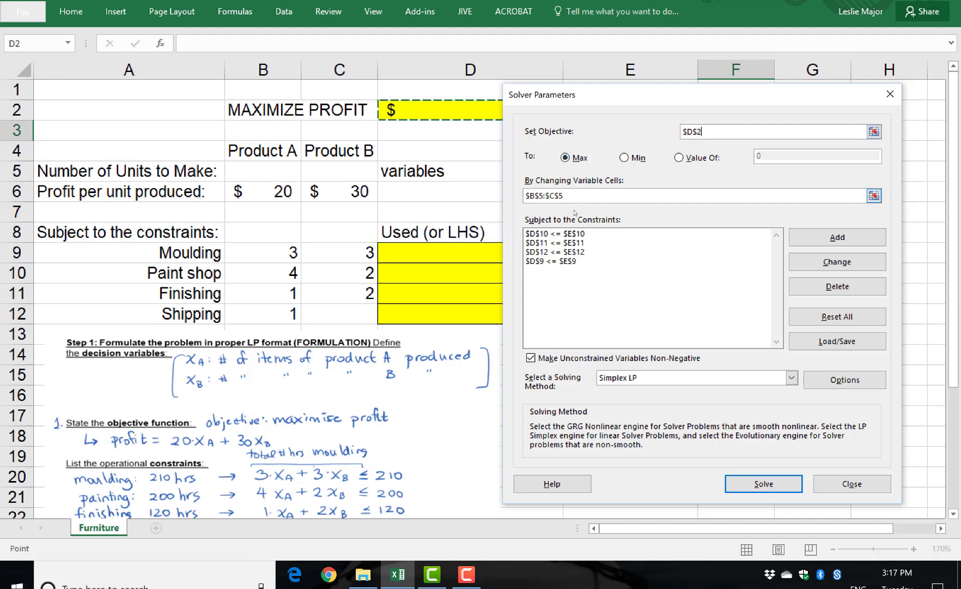
- Solve for 20 and 50 units at $1,900 profit, requesting Answer, Sensitivity and Limits reports
click(755, 487)
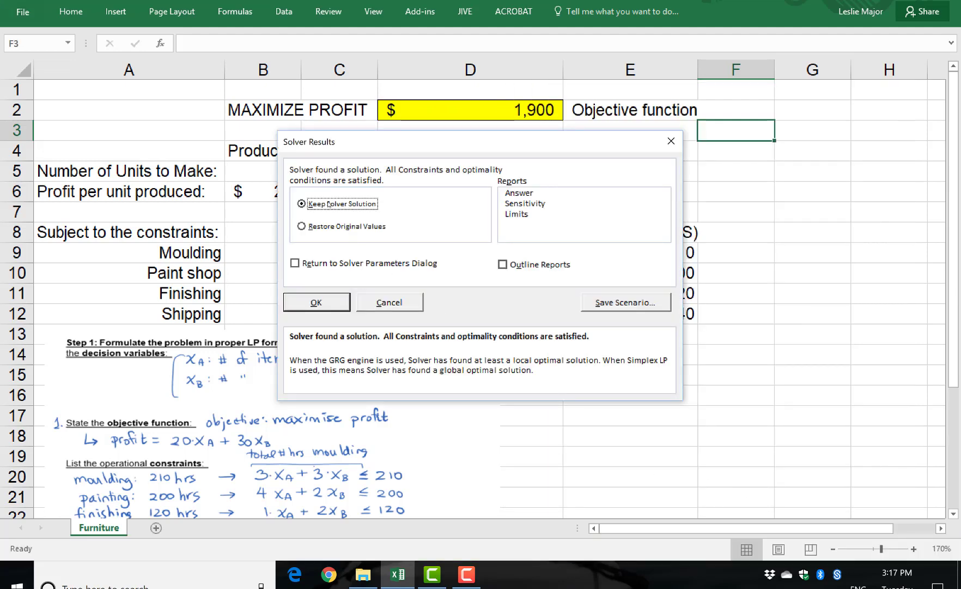
click(519, 193)
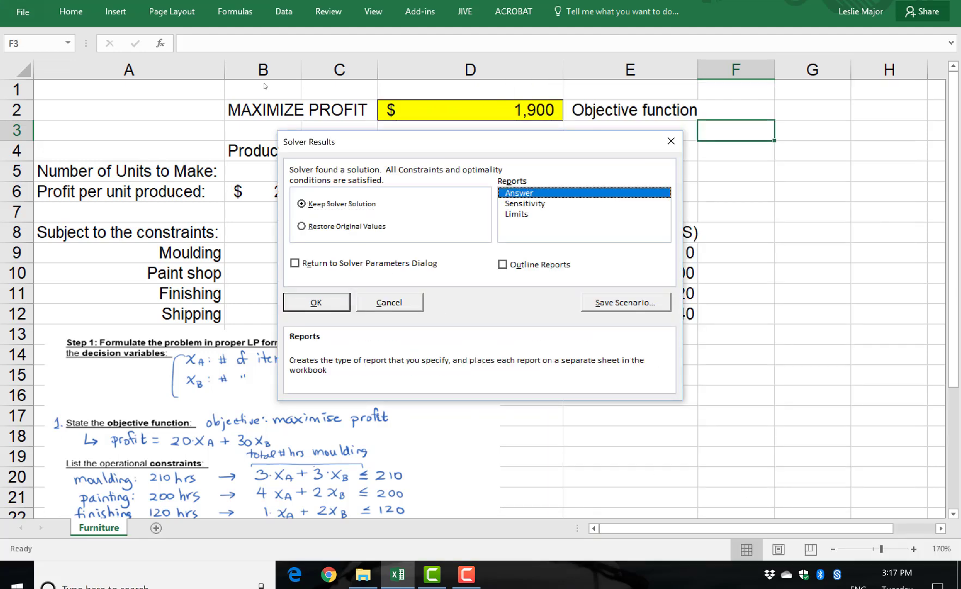
click(532, 203)
click(521, 215)
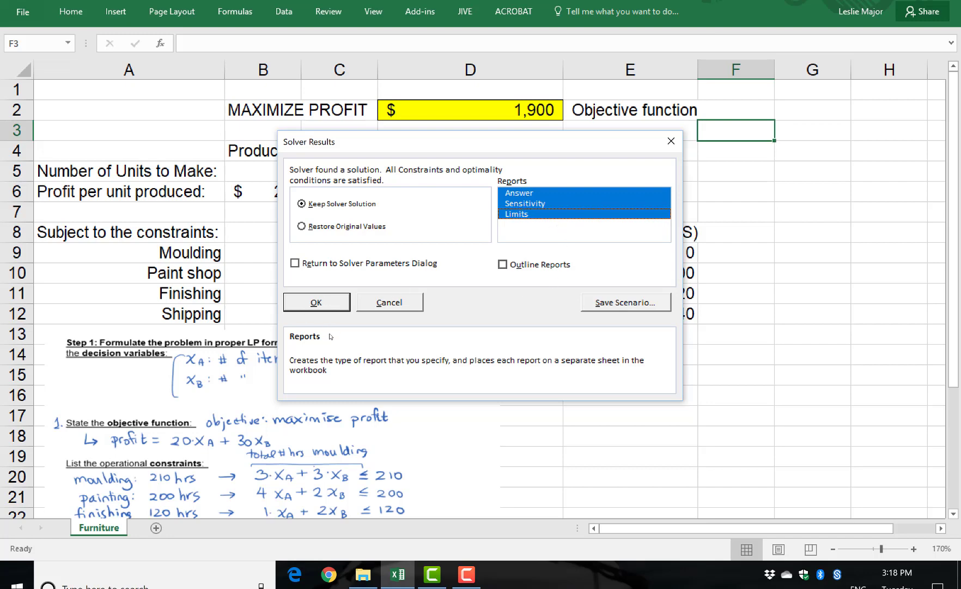
drag(361, 150, 462, 222)
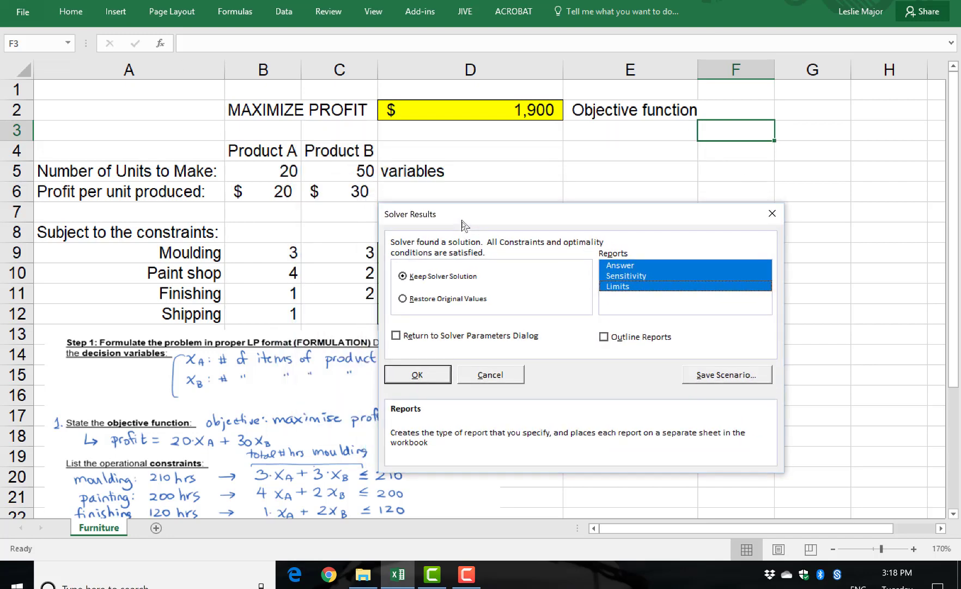
click(428, 380)
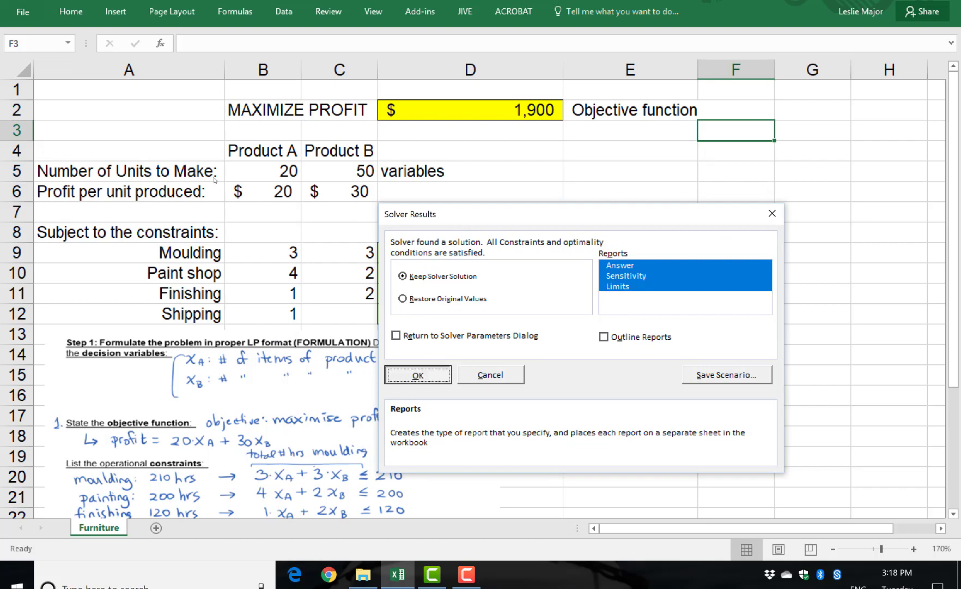
- Save the solution as a scenario and keep the Solver solution
click(719, 374)
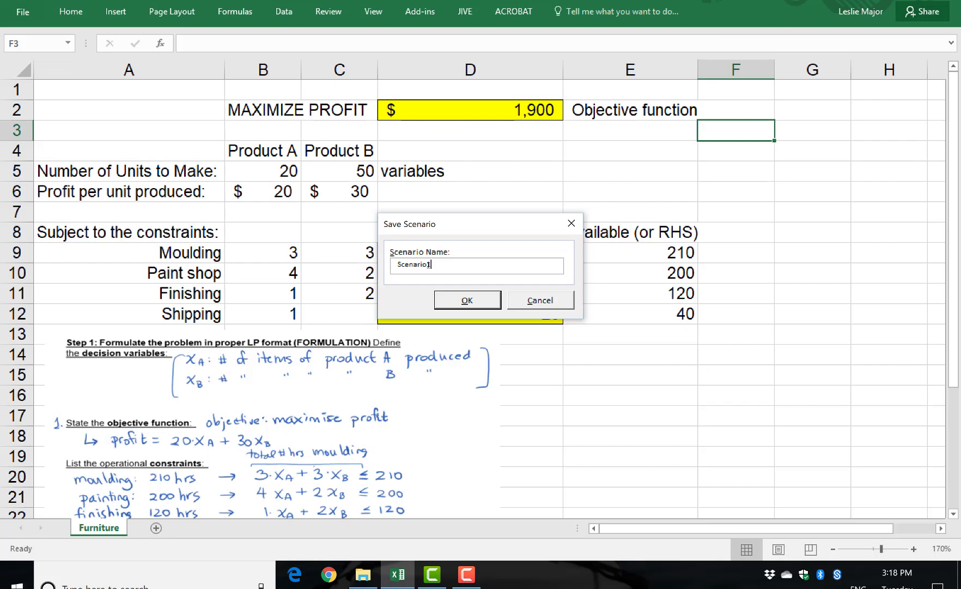
click(468, 300)
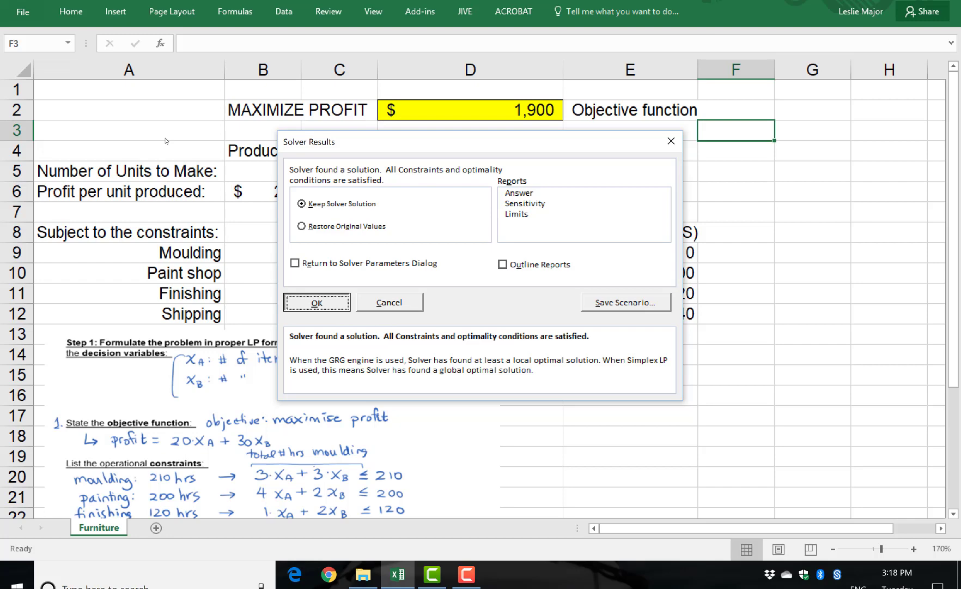
key(Return)
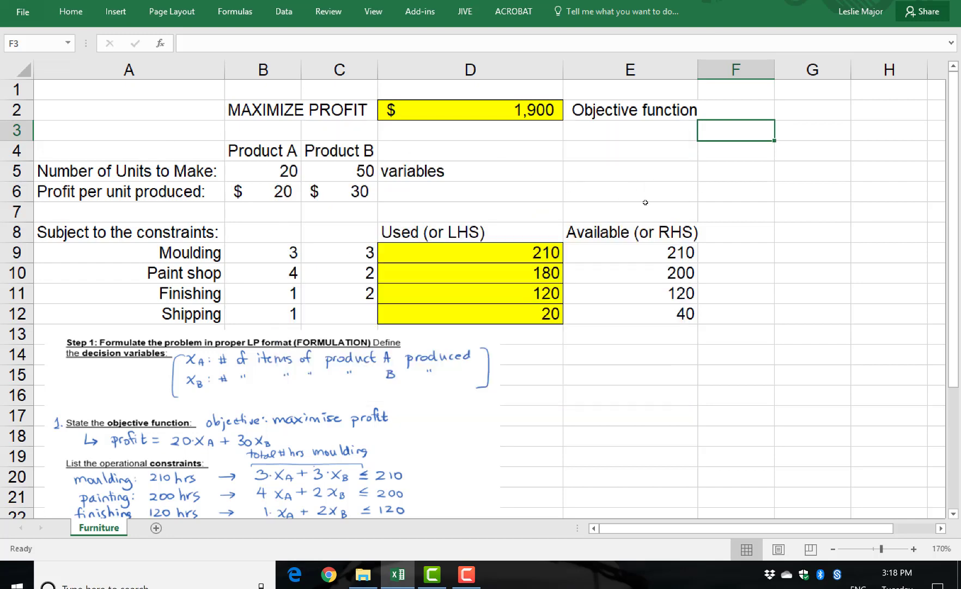
click(289, 174)
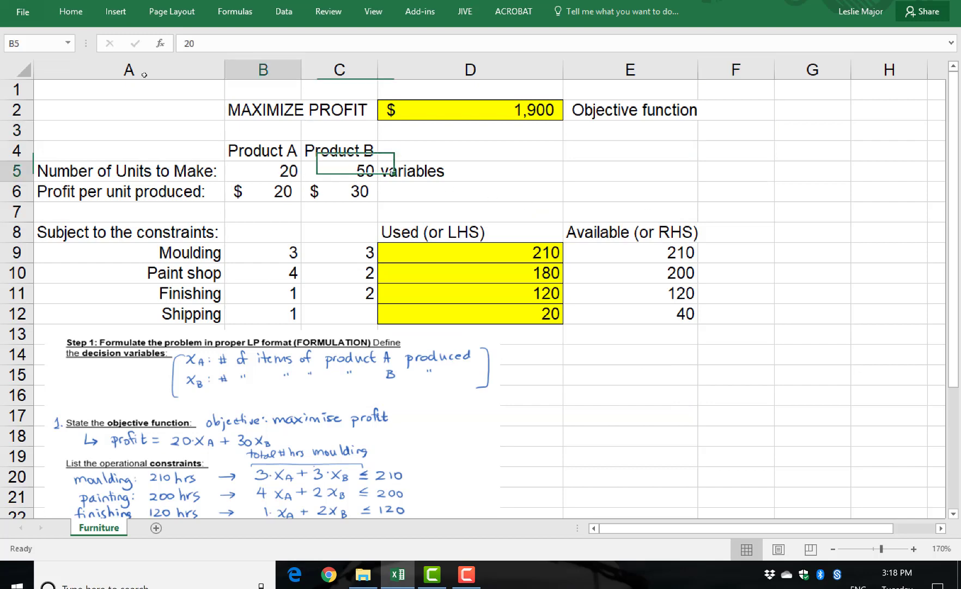
click(335, 173)
click(290, 169)
click(318, 166)
click(493, 117)
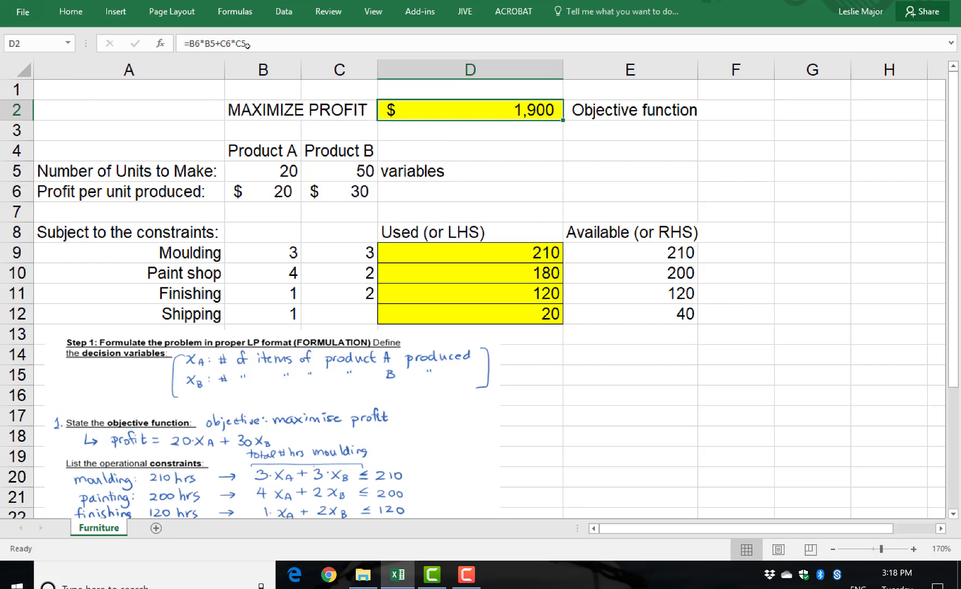